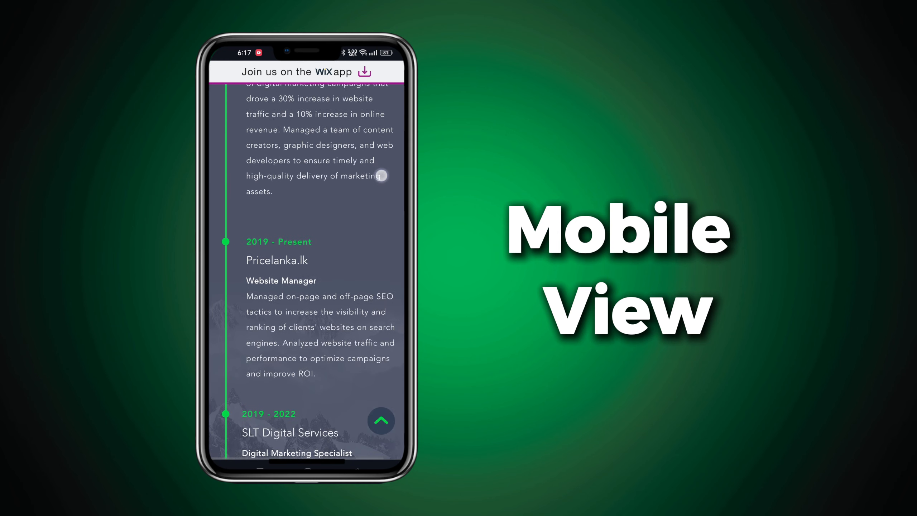
# Step: Review the published site's mobile layout, including the experience timeline and hero section, and close the mobile preview page
pyautogui.scroll(-5, 375, 221)
pyautogui.scroll(-8, 358, 374)
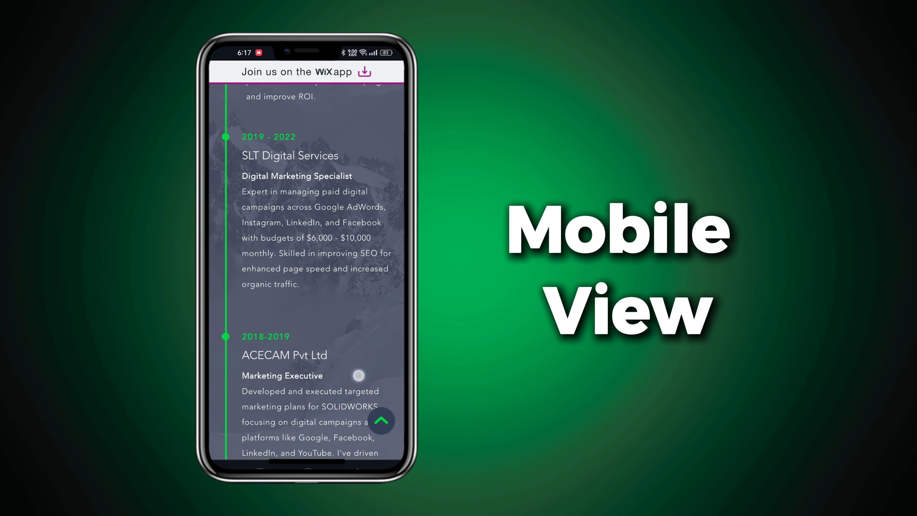
pyautogui.scroll(-5, 372, 259)
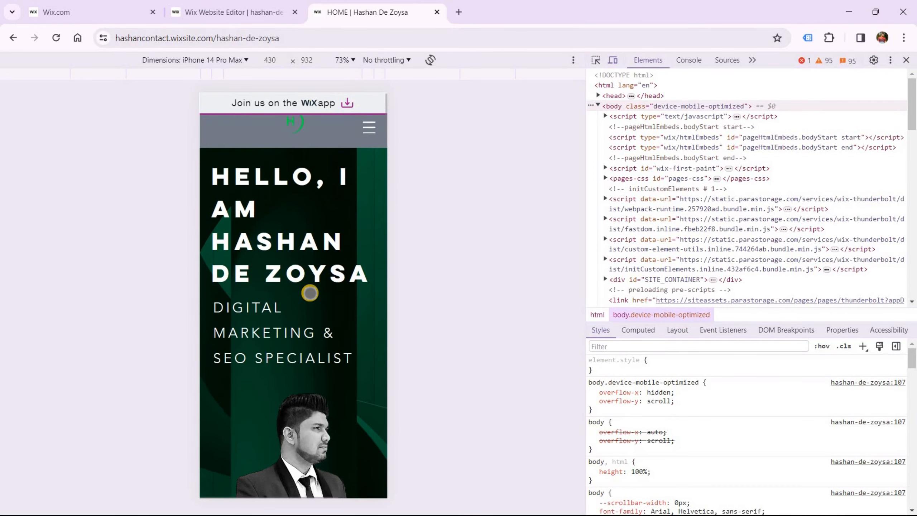
pyautogui.scroll(1, 309, 290)
pyautogui.scroll(-1, 310, 288)
pyautogui.scroll(-1, 309, 288)
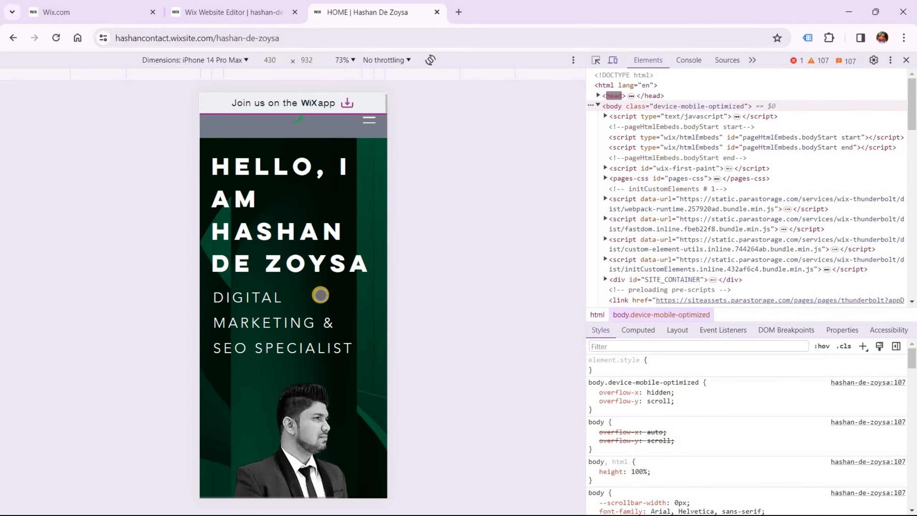
pyautogui.scroll(-15, 309, 289)
pyautogui.click(437, 11)
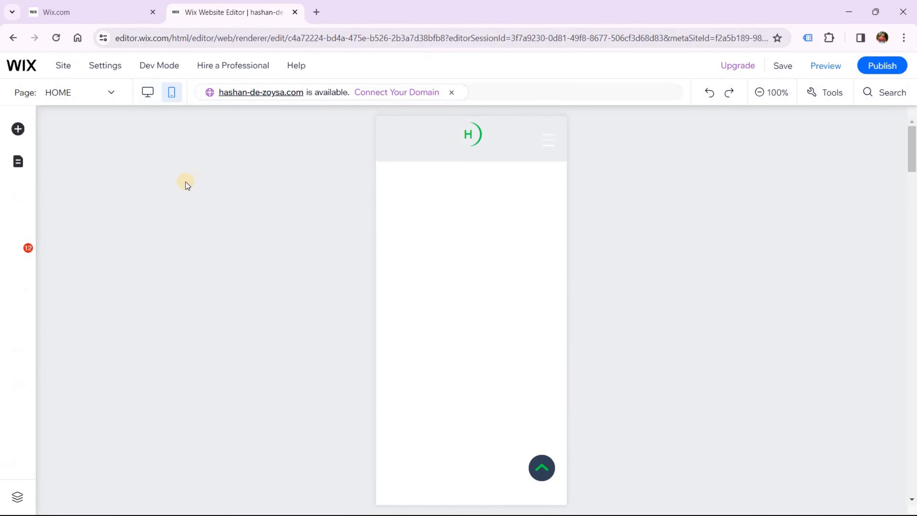
# Step: Move the logo to the left side of the mobile header at x 20, y 18
pyautogui.moveTo(467, 134); pyautogui.dragTo(400, 139)
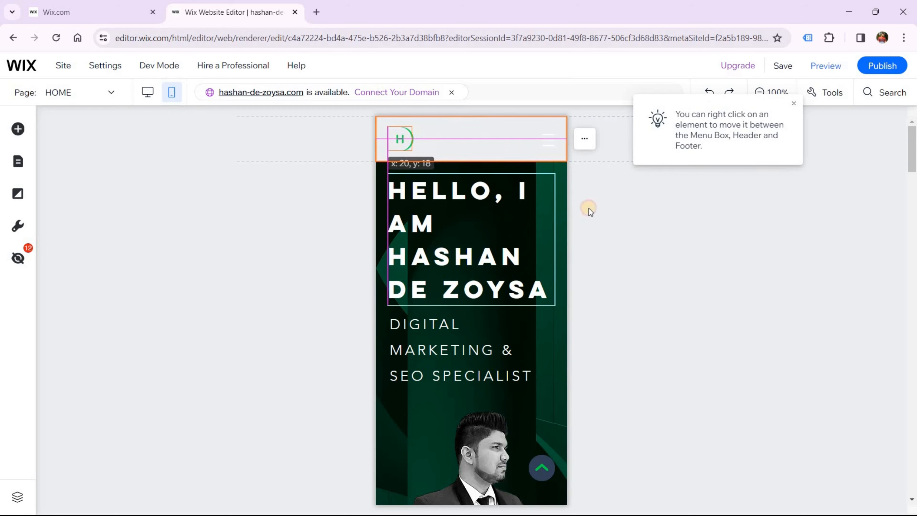
pyautogui.click(483, 129)
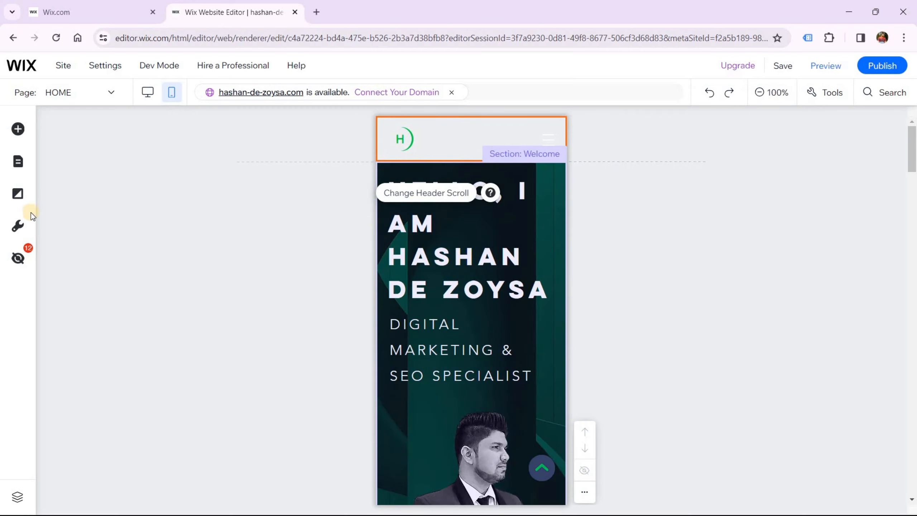
# Step: Set the HOME page's mobile background to a dark solid color so it shows behind the header
pyautogui.click(25, 235)
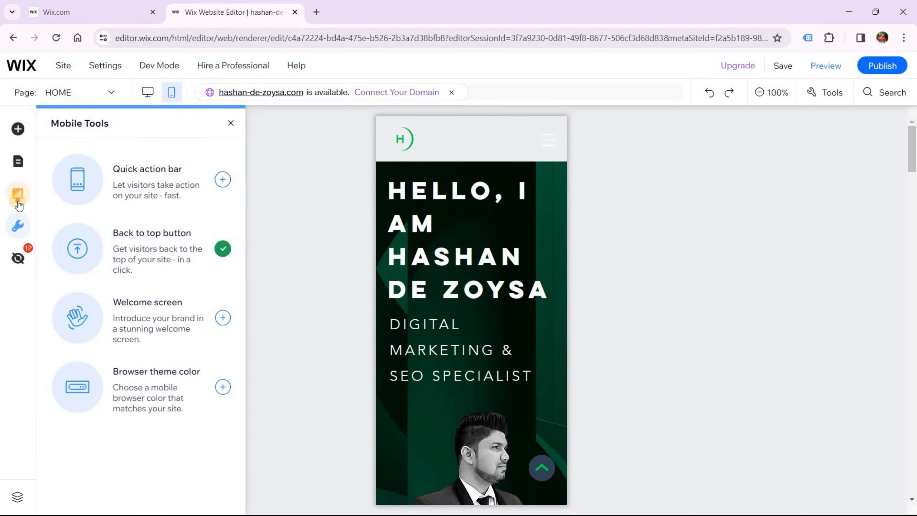
pyautogui.click(33, 212)
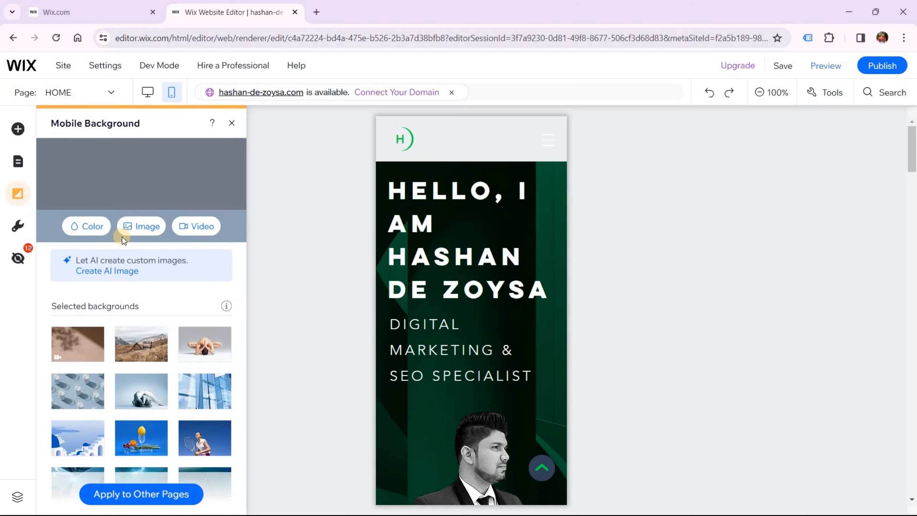
pyautogui.click(95, 226)
pyautogui.click(109, 303)
# Step: Reduce the font size of the "Digital Marketing & SEO Specialist" subtitle to 21 px
pyautogui.scroll(-3, 520, 256)
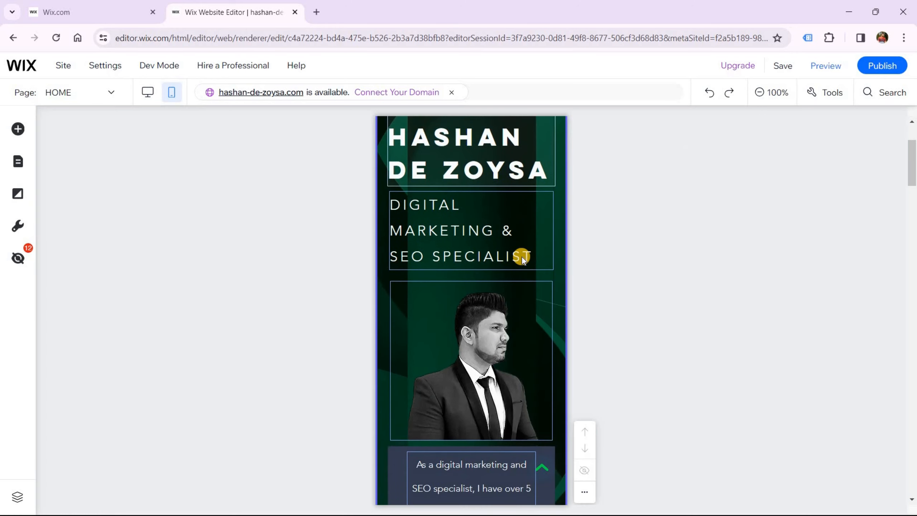
pyautogui.scroll(3, 469, 263)
pyautogui.scroll(-1, 445, 268)
pyautogui.click(443, 280)
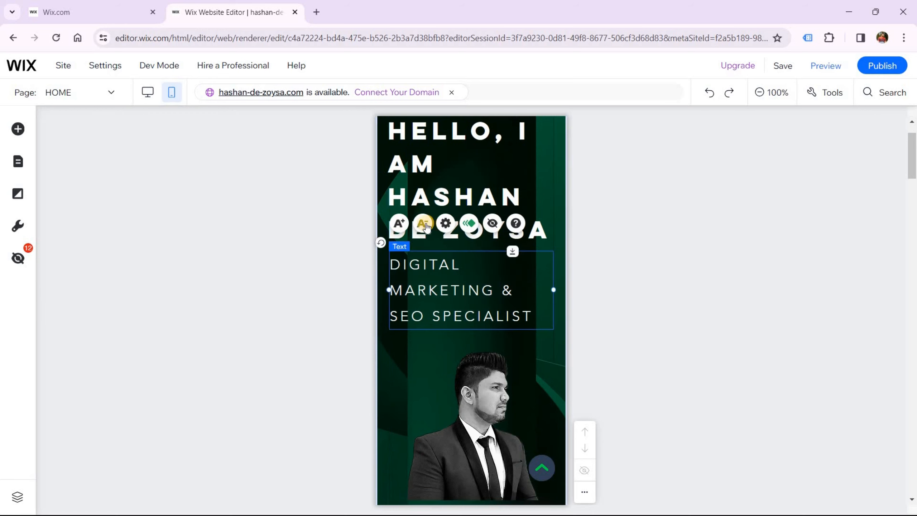
pyautogui.click(424, 223)
pyautogui.click(425, 224)
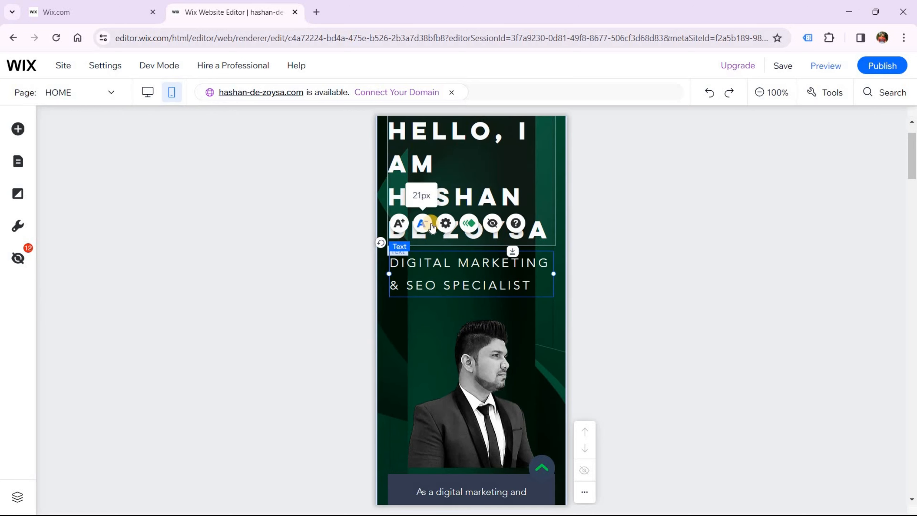
# Step: Decrease the greeting heading's font size and shift the introduction's container box up against the portrait photo
pyautogui.click(485, 203)
pyautogui.scroll(2, 420, 317)
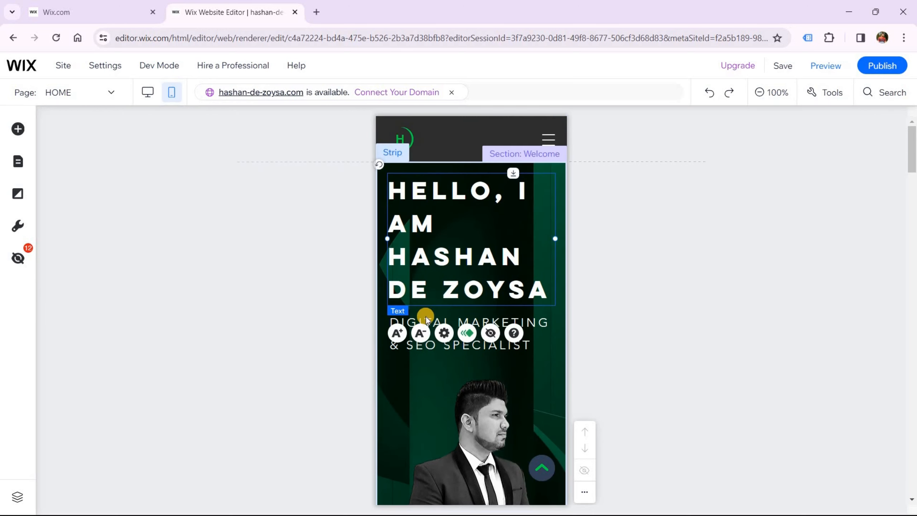
pyautogui.click(420, 334)
pyautogui.scroll(-5, 421, 336)
pyautogui.moveTo(540, 352); pyautogui.dragTo(541, 350)
pyautogui.scroll(-5, 632, 311)
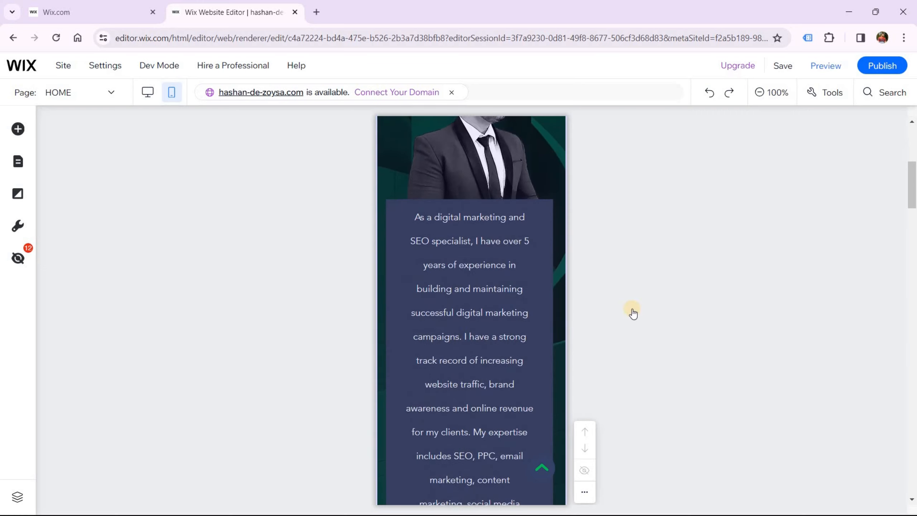
# Step: Reduce the font size of the introduction paragraph in the container box to below 13 px
pyautogui.scroll(5, 469, 232)
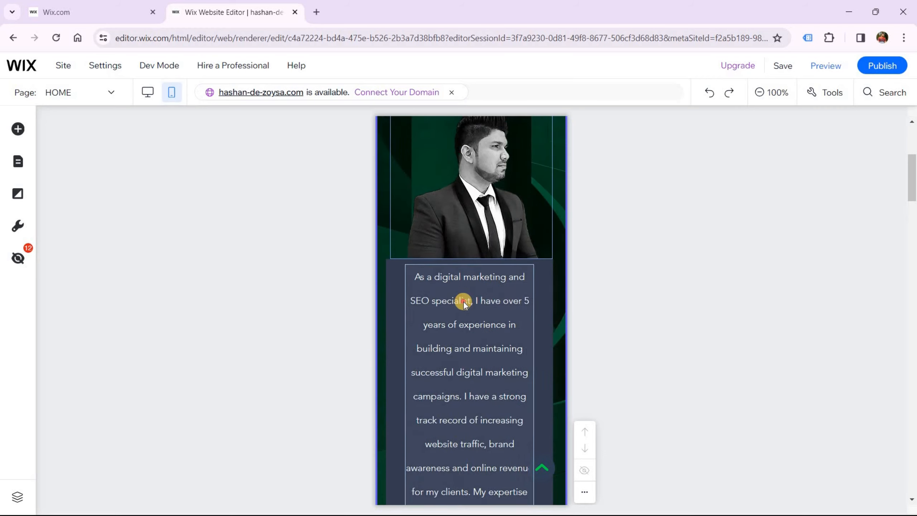
pyautogui.click(439, 238)
pyautogui.click(441, 239)
pyautogui.click(440, 239)
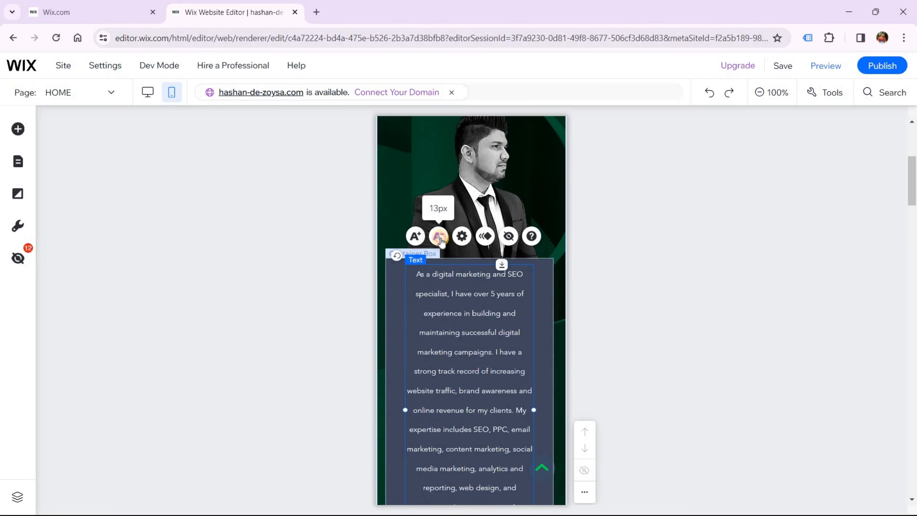
pyautogui.click(441, 239)
pyautogui.click(440, 238)
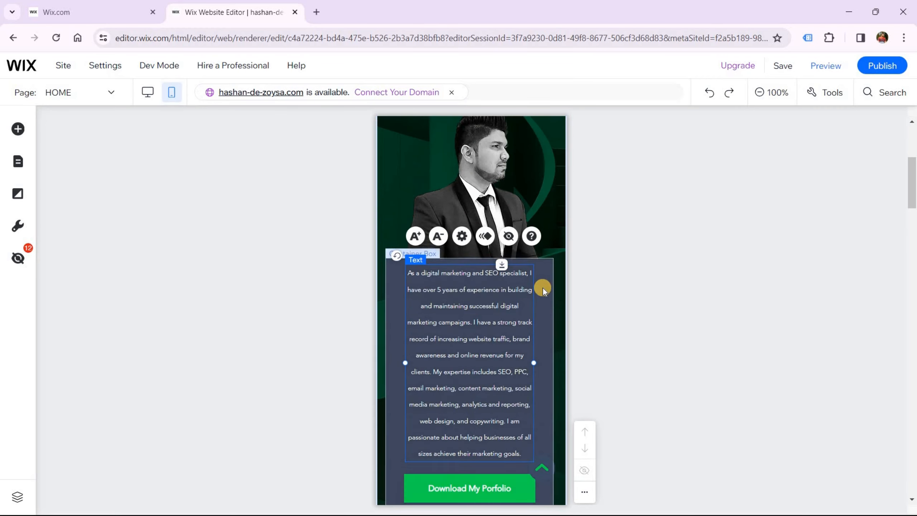
# Step: Check the portfolio download button and compare it and the Professional Skills section with the finished reference site's mobile layout
pyautogui.scroll(-3, 538, 296)
pyautogui.click(466, 360)
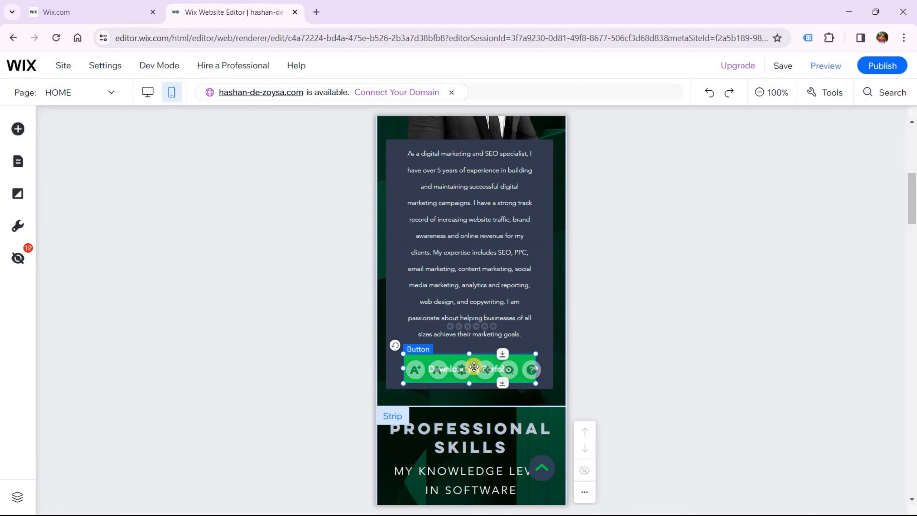
pyautogui.scroll(5, 484, 309)
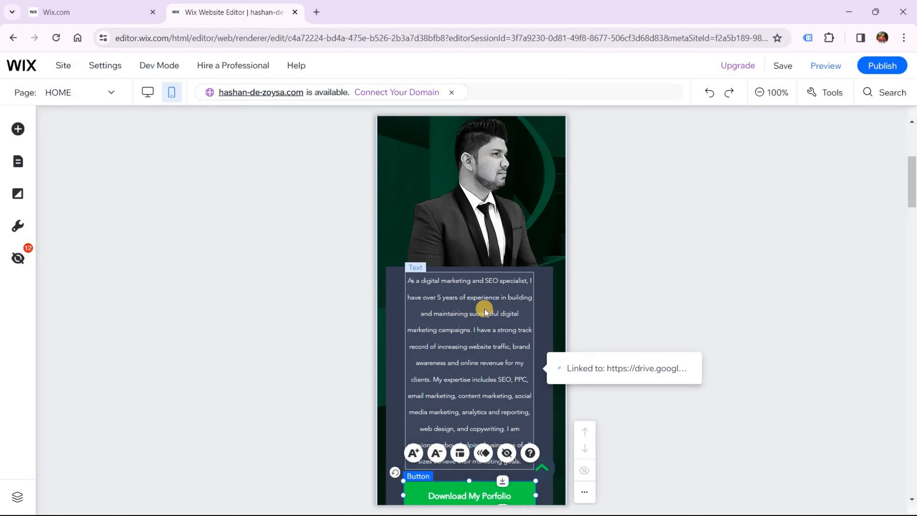
pyautogui.scroll(-5, 484, 308)
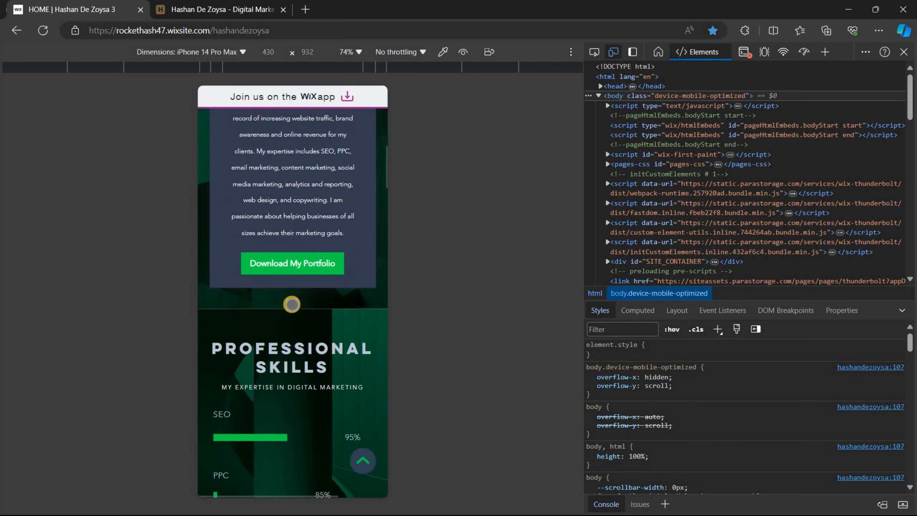
pyautogui.scroll(-1, 280, 307)
pyautogui.scroll(1, 278, 301)
pyautogui.scroll(-2, 281, 310)
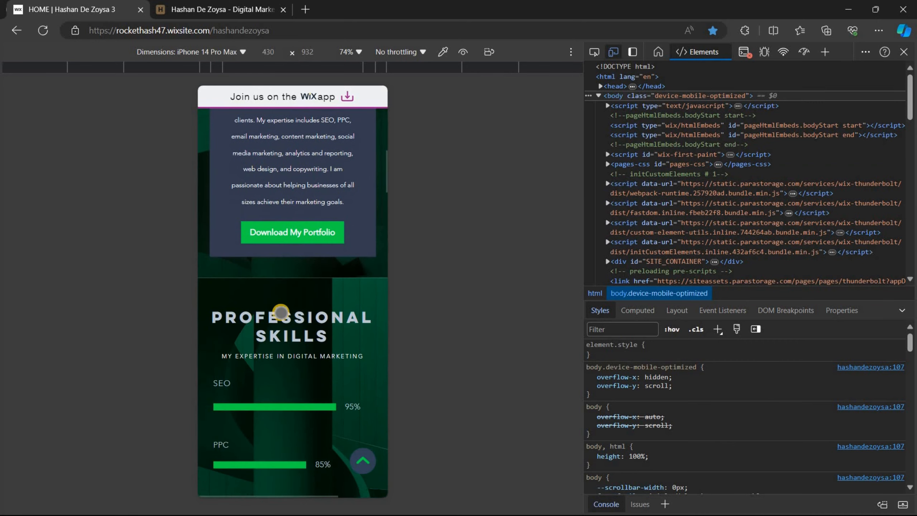
# Step: Ungroup the Professional Skills elements and move the lower five skill bars with their percentages down together, leaving a gap below the second bar
pyautogui.scroll(-5, 281, 313)
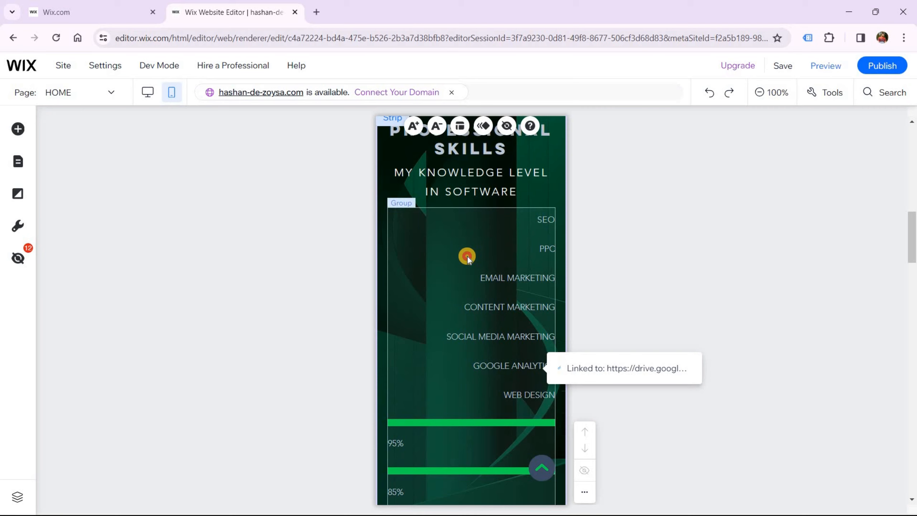
pyautogui.click(467, 256)
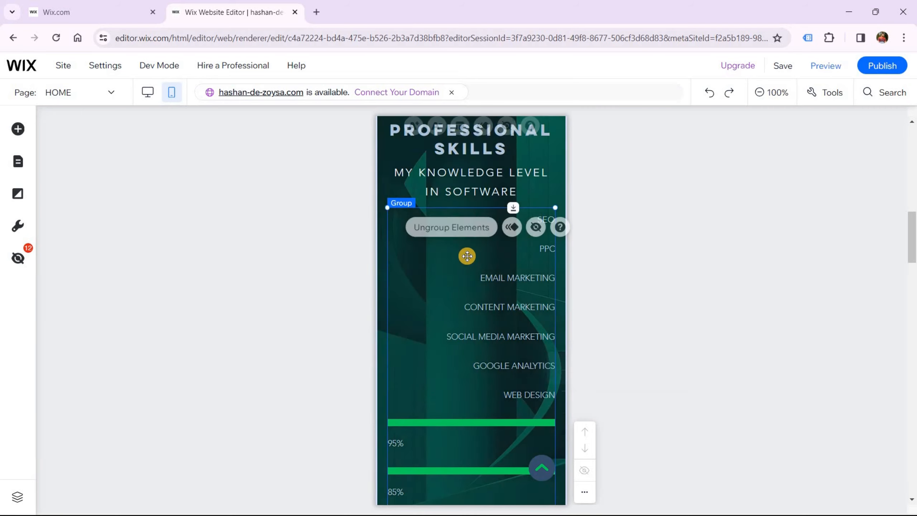
pyautogui.click(456, 229)
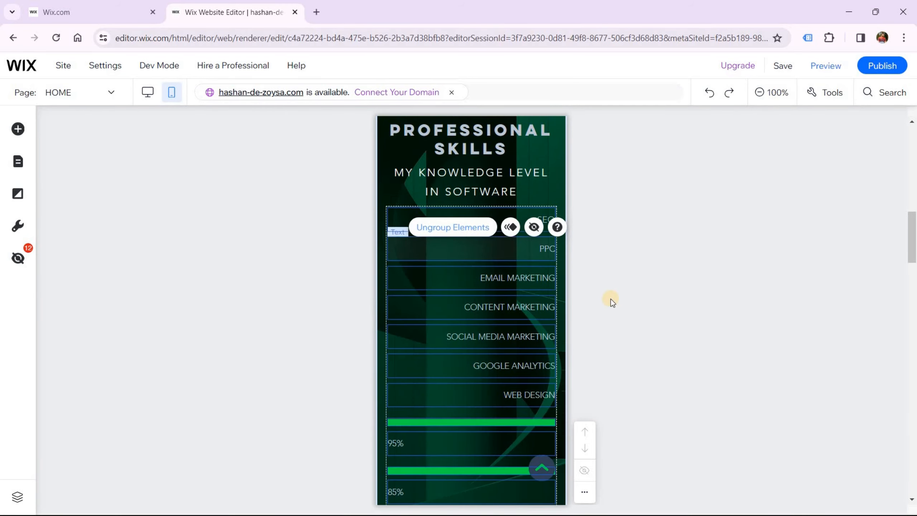
pyautogui.scroll(-8, 486, 238)
pyautogui.moveTo(520, 411); pyautogui.dragTo(470, 212)
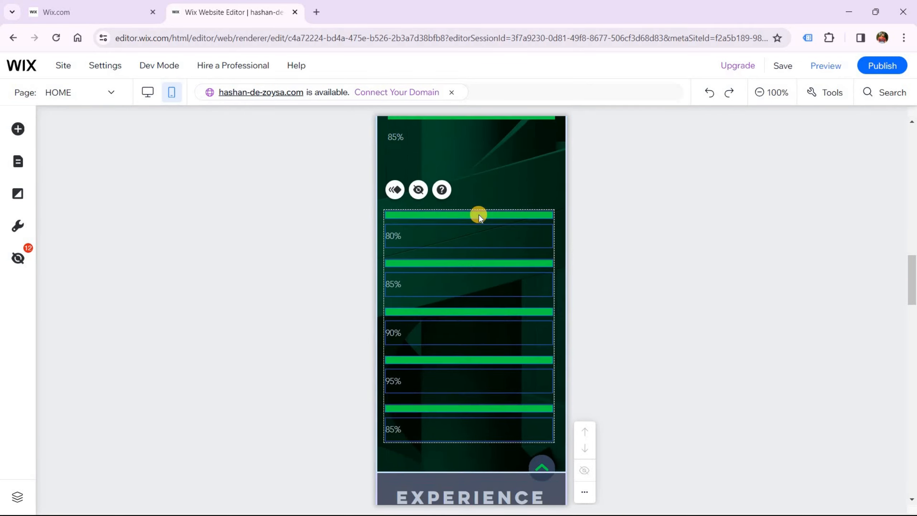
# Step: Inspect the mobile text settings of the SEO skill label, including its font size and alignment options
pyautogui.scroll(8, 476, 213)
pyautogui.scroll(-2, 510, 205)
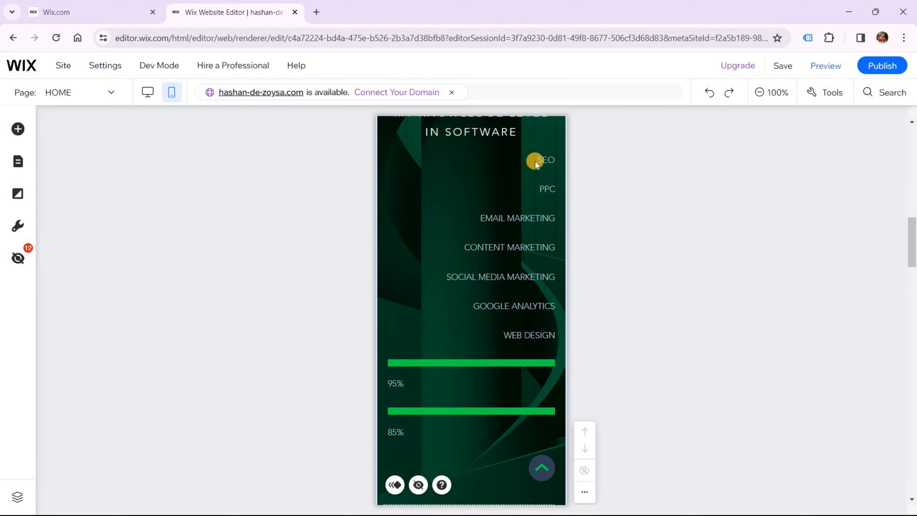
pyautogui.click(534, 161)
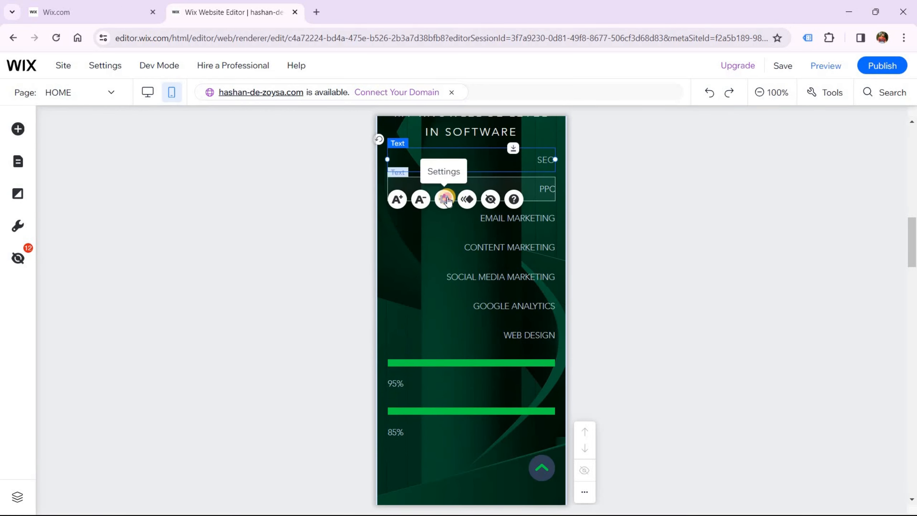
pyautogui.click(447, 200)
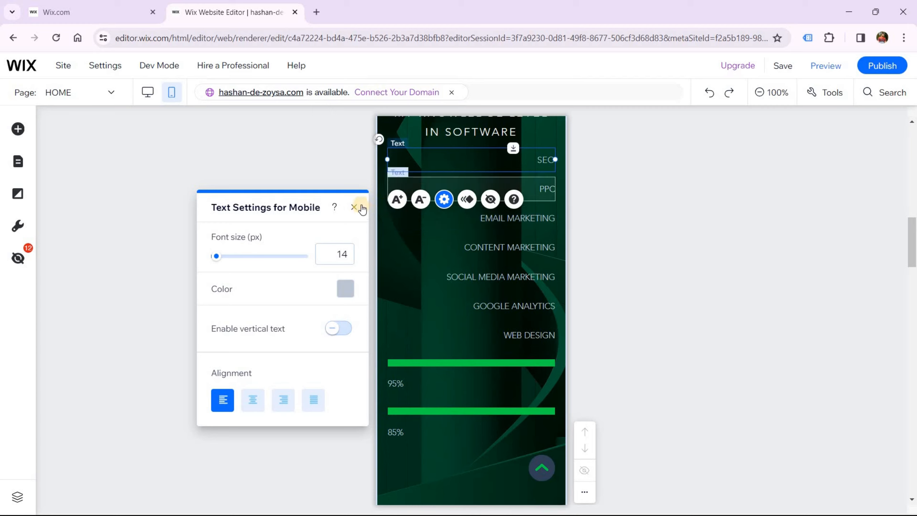
pyautogui.click(444, 200)
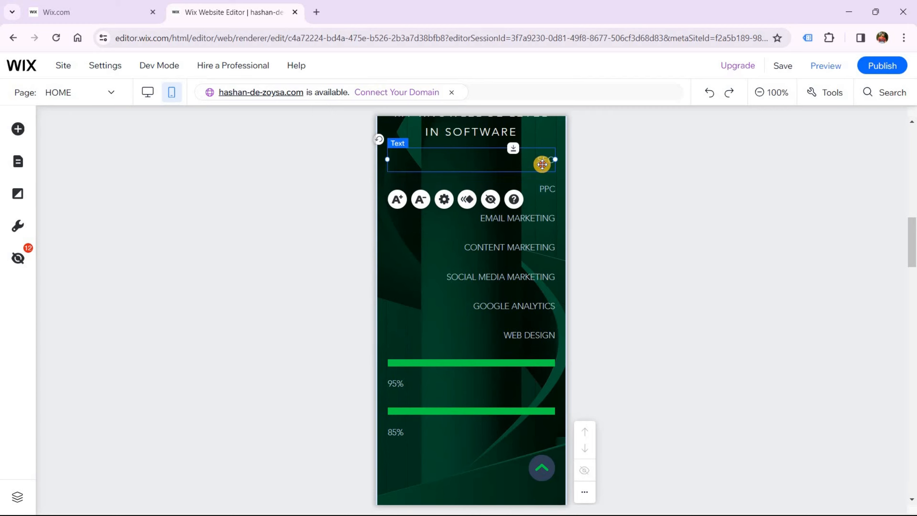
pyautogui.click(445, 199)
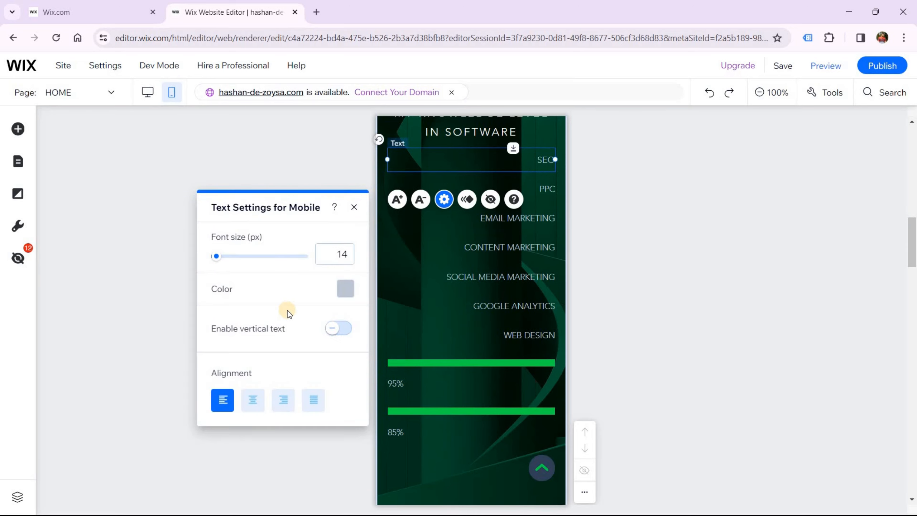
pyautogui.scroll(2, 302, 358)
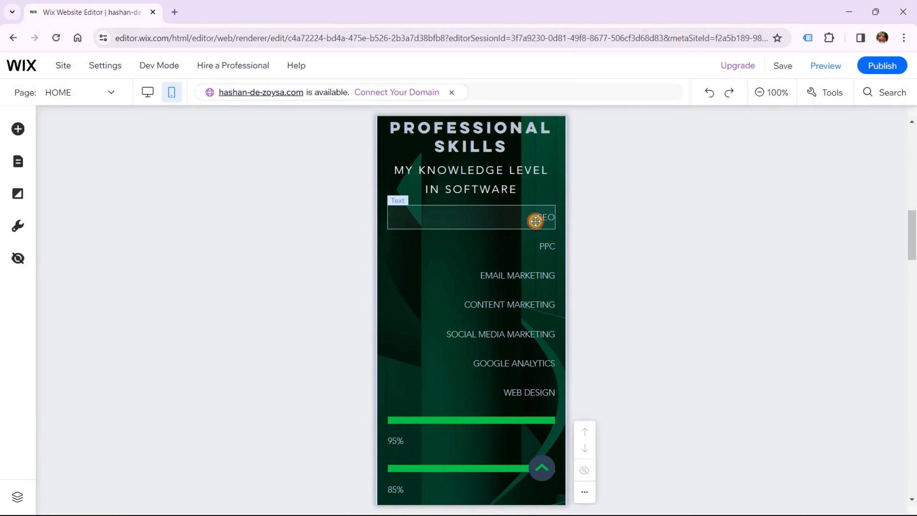
# Step: Duplicate the SEO label, switch the copy's text direction so it aligns left, and place it just inside the section's left edge
pyautogui.rightClick(536, 222)
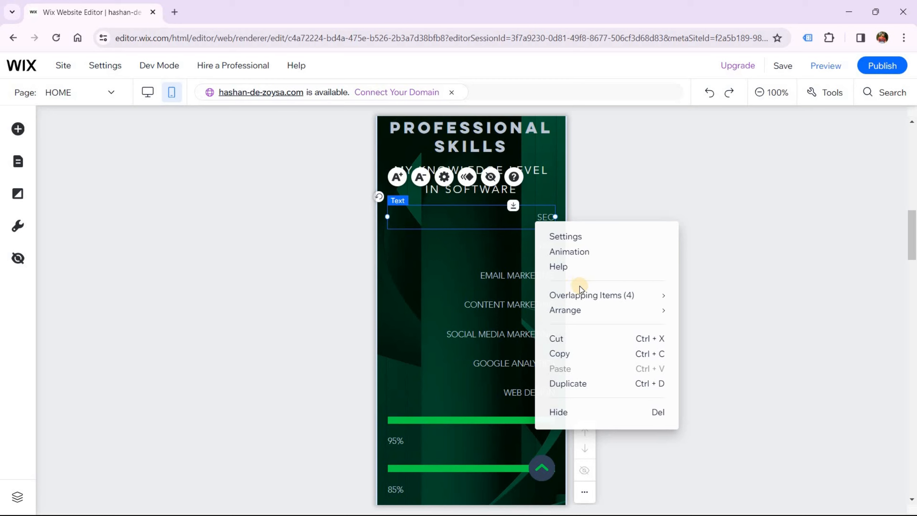
pyautogui.click(562, 384)
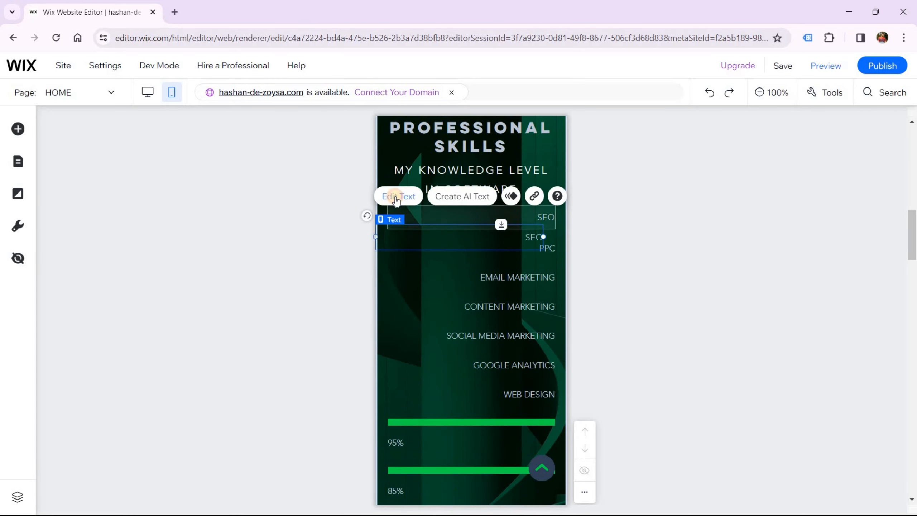
pyautogui.click(397, 197)
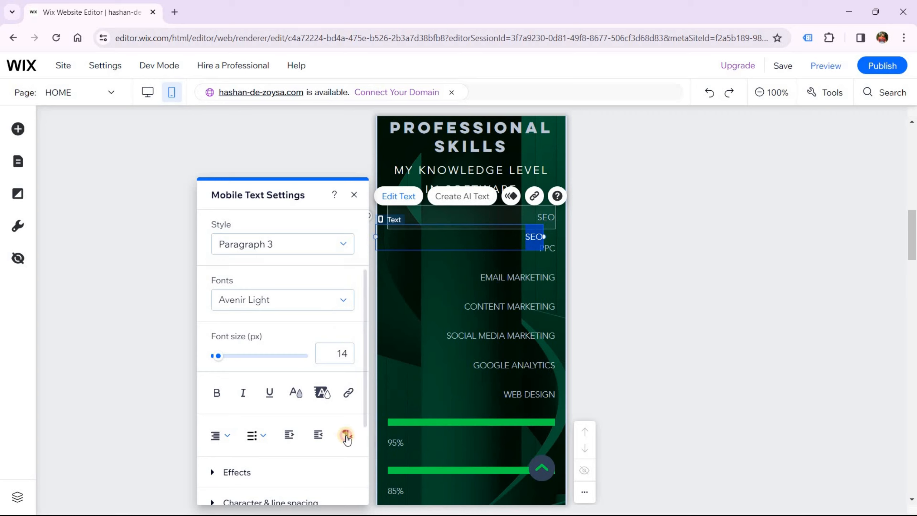
pyautogui.click(347, 438)
pyautogui.click(432, 296)
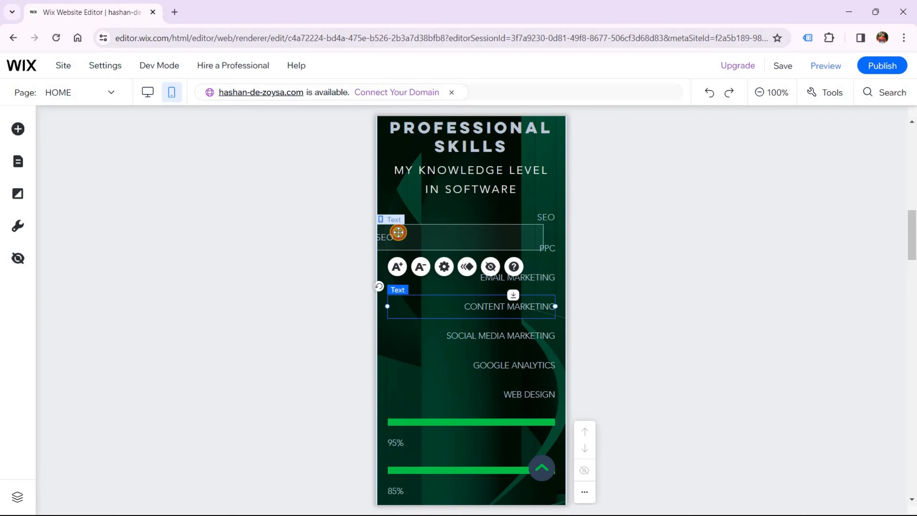
pyautogui.moveTo(398, 231); pyautogui.dragTo(405, 231)
# Step: Remove the original right-aligned SEO label and move the first skill bar up beneath the left-aligned SEO label
pyautogui.click(545, 215)
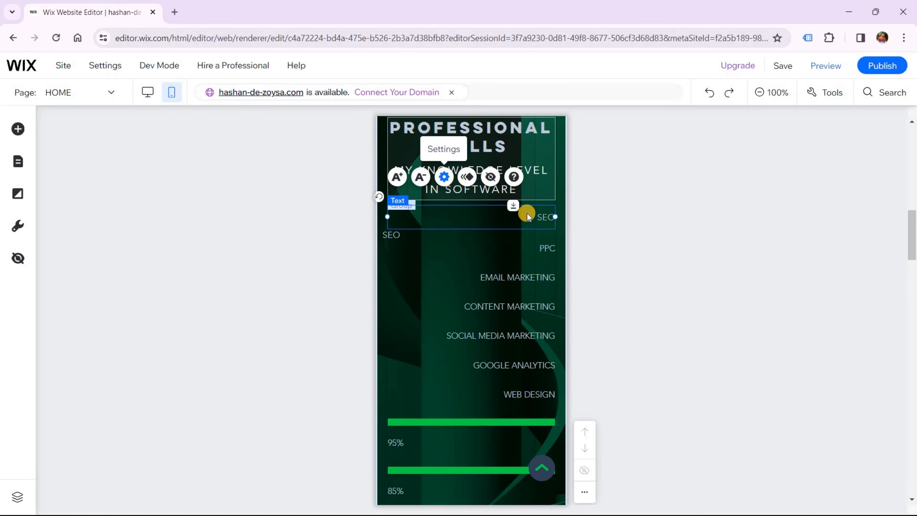
pyautogui.press('Delete')
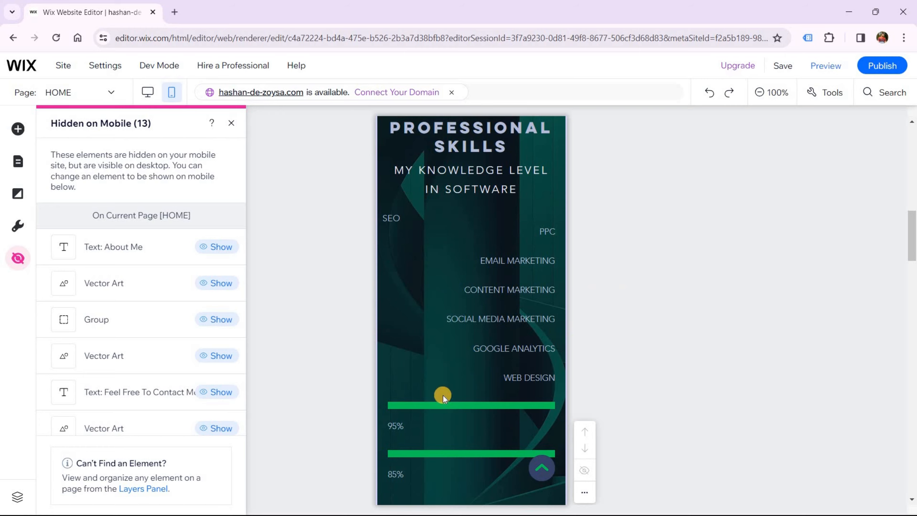
pyautogui.click(556, 318)
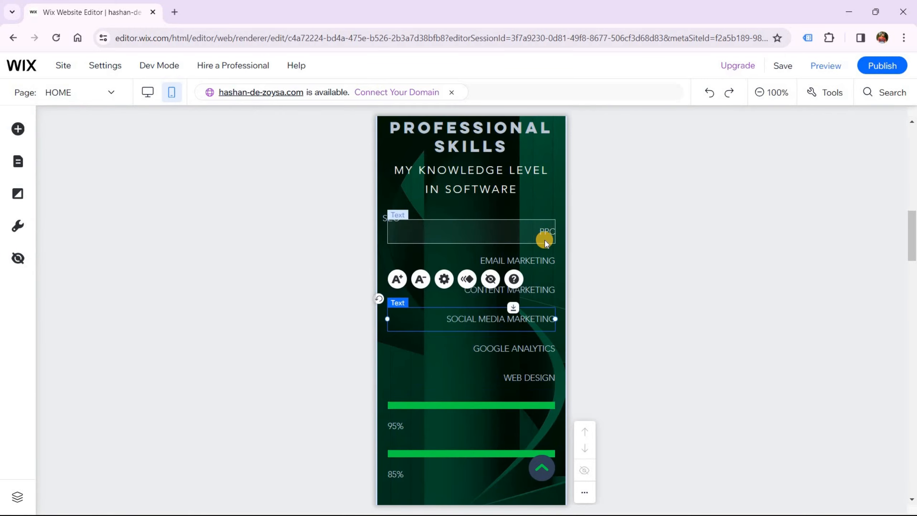
pyautogui.click(453, 403)
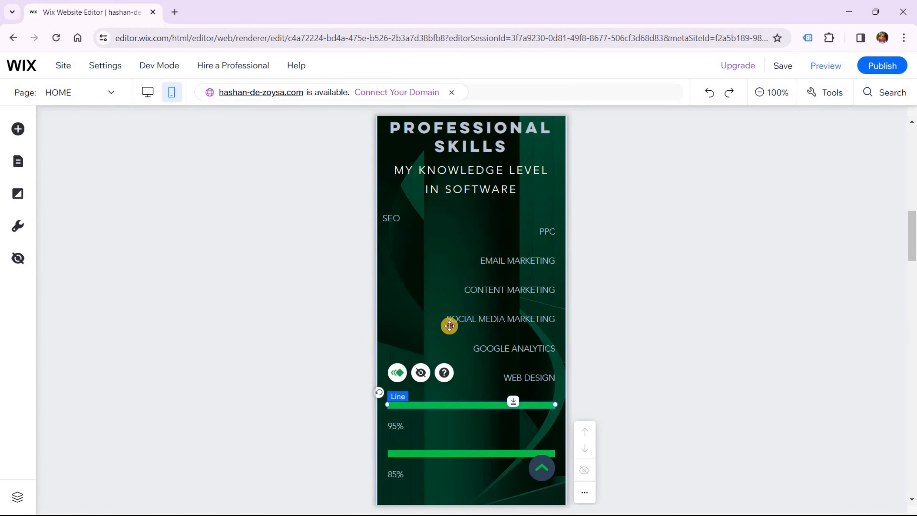
pyautogui.moveTo(450, 326); pyautogui.dragTo(447, 238)
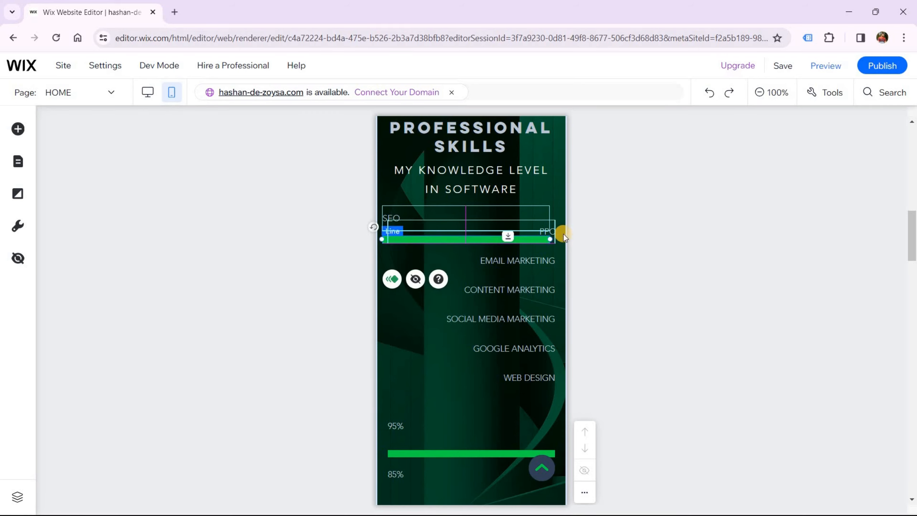
# Step: Move the PPC label down out of the way and shorten the SEO skill bar to a width of 227
pyautogui.moveTo(554, 233); pyautogui.dragTo(525, 331)
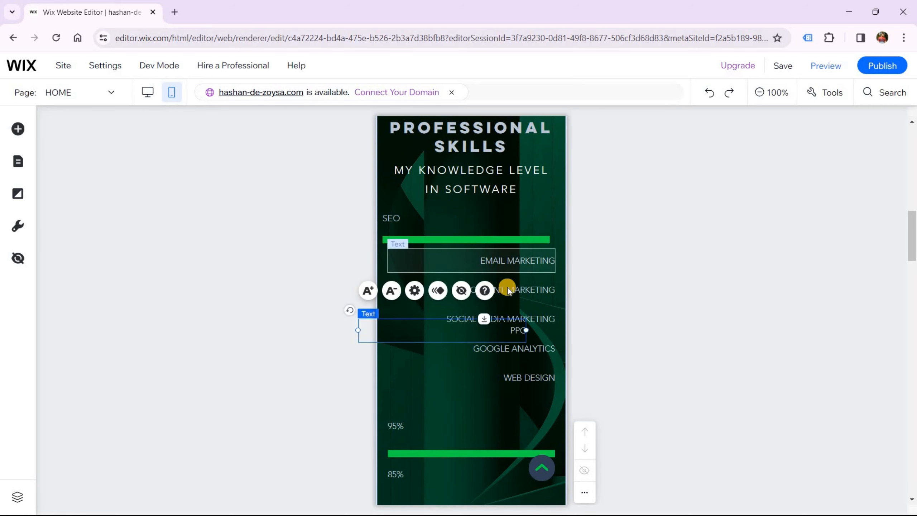
pyautogui.click(523, 241)
pyautogui.moveTo(550, 238); pyautogui.dragTo(518, 239)
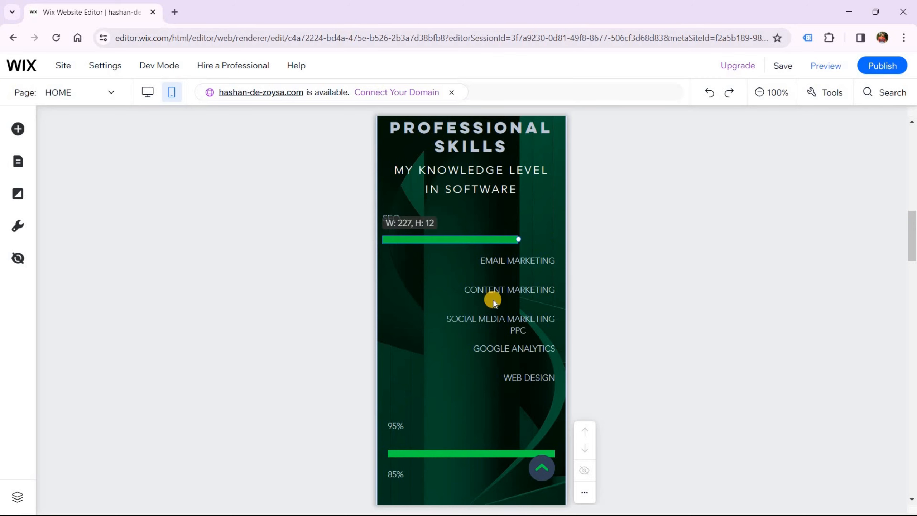
# Step: Narrow the 95% text and place it just past the SEO bar's end, then move the Email Marketing label down below Web Design
pyautogui.click(399, 428)
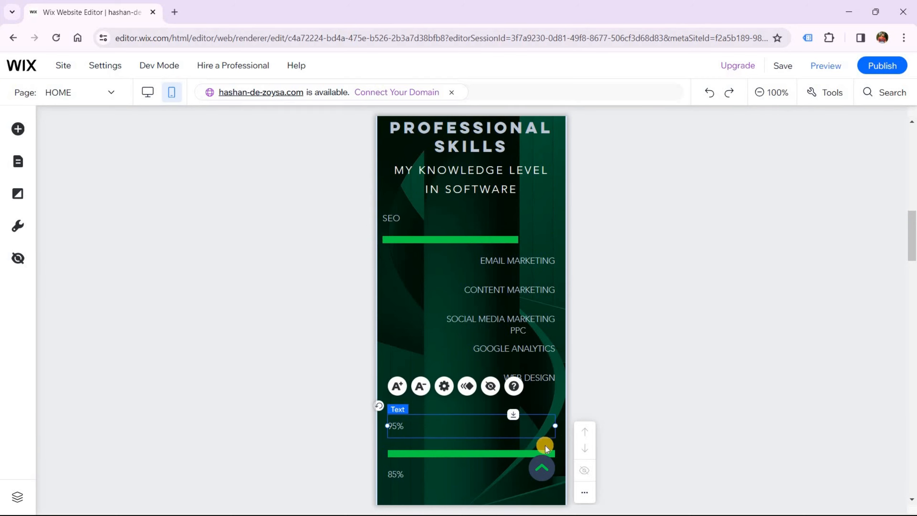
pyautogui.moveTo(456, 427); pyautogui.dragTo(524, 244)
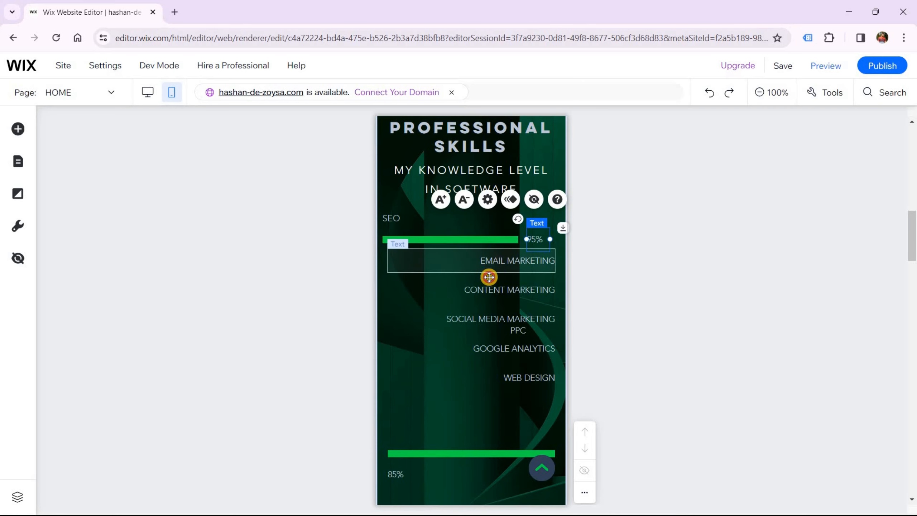
pyautogui.click(488, 269)
pyautogui.moveTo(469, 362); pyautogui.dragTo(469, 397)
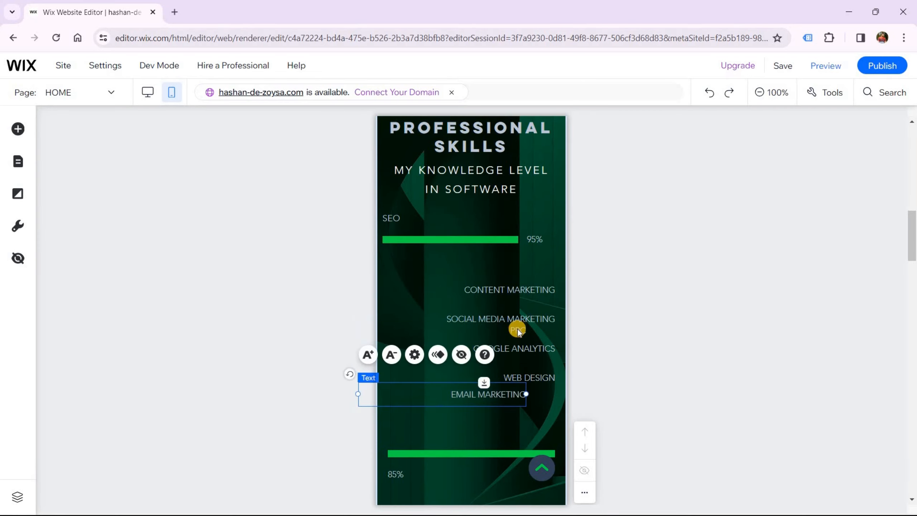
# Step: Duplicate the PPC label, place the copy beneath the SEO bar and switch its text direction so it aligns left
pyautogui.click(513, 336)
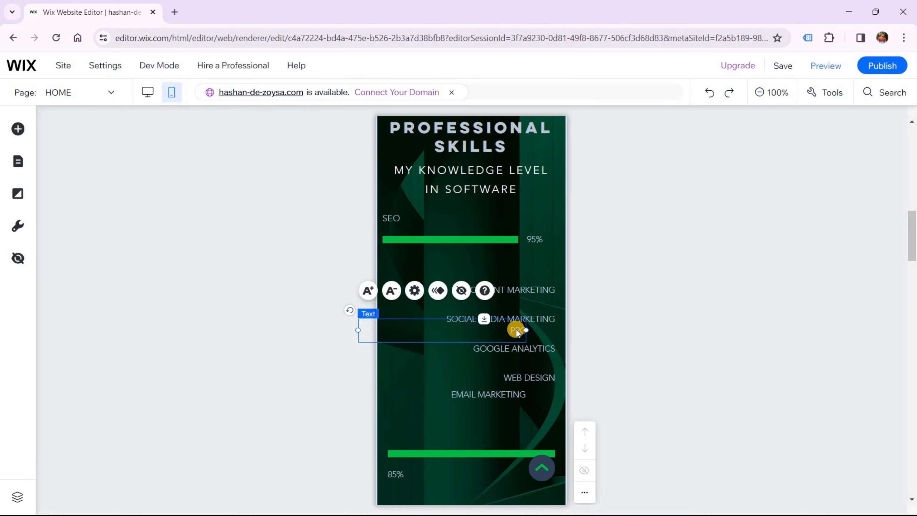
pyautogui.rightClick(517, 328)
pyautogui.click(538, 290)
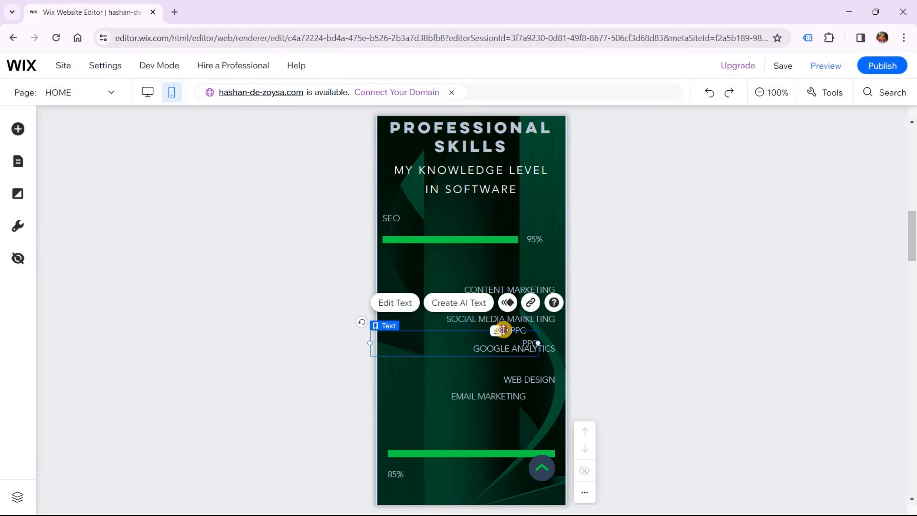
pyautogui.moveTo(446, 257); pyautogui.dragTo(448, 267)
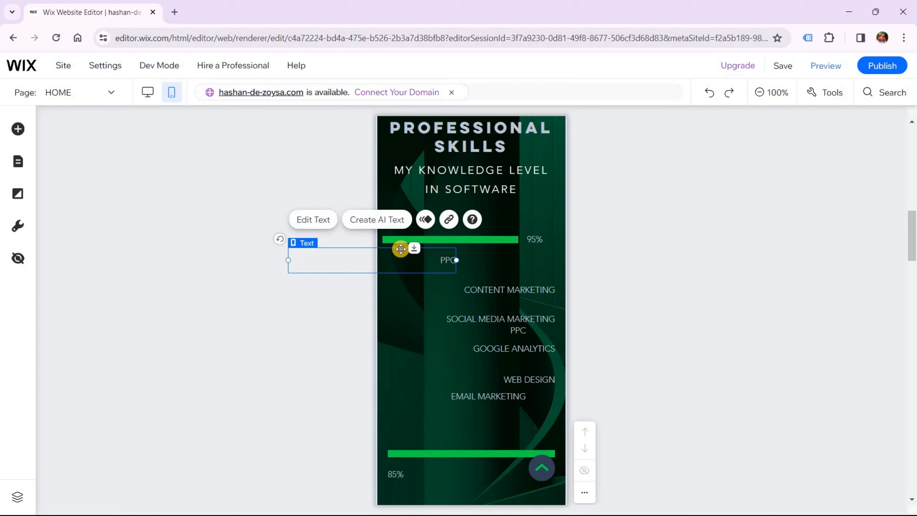
pyautogui.click(322, 220)
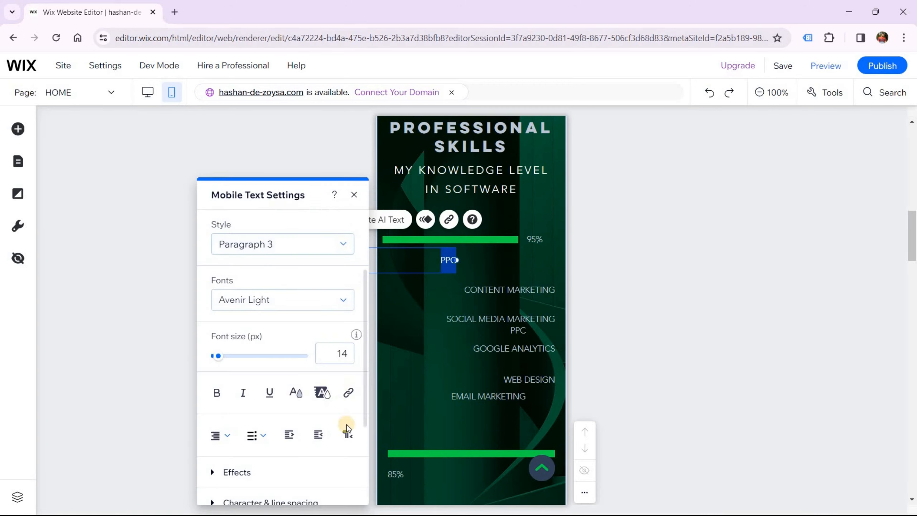
pyautogui.click(348, 430)
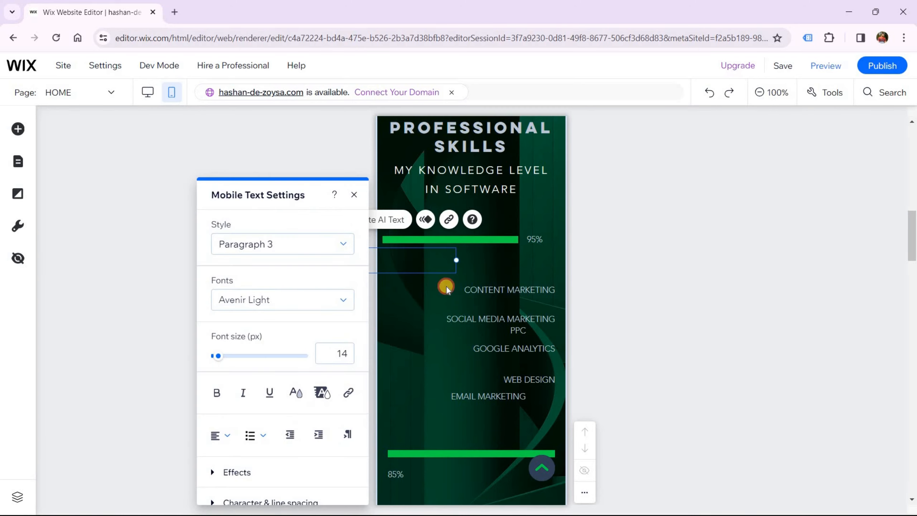
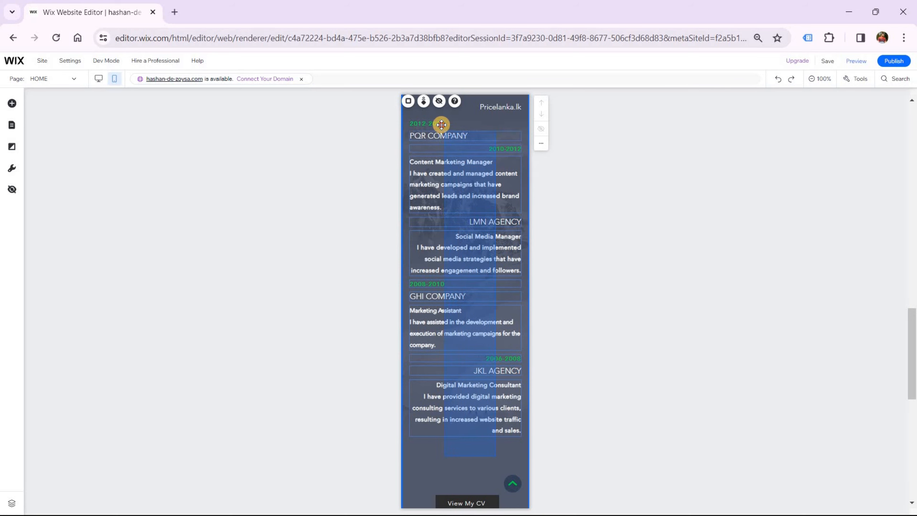
# Step: Delete the older job entries below the Arbortec Forestwear description in the Experience section, including the Pricelanka.lk title
pyautogui.press('Delete')
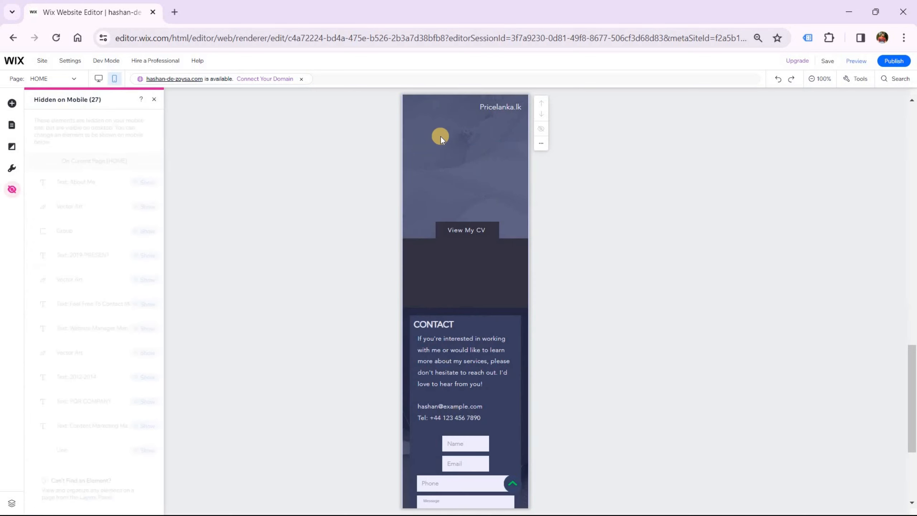
pyautogui.hotkey('ctrl', 'z')
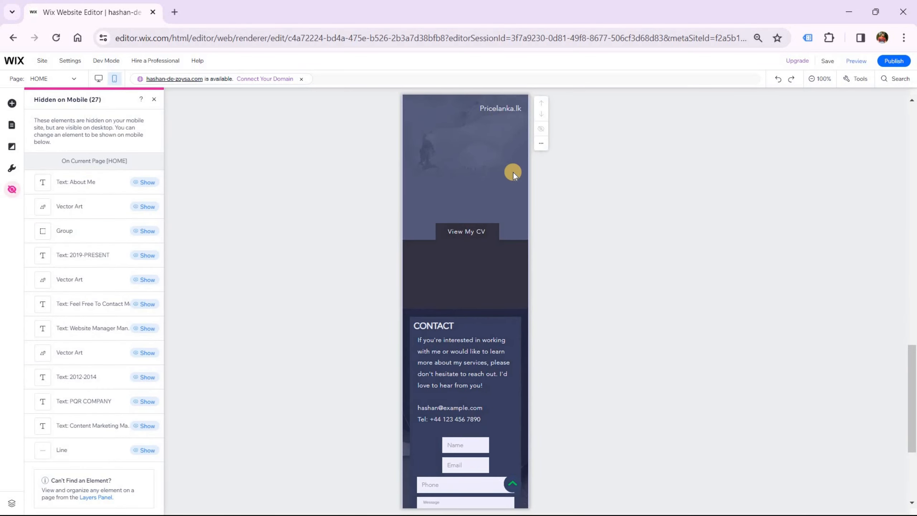
pyautogui.scroll(2, 500, 344)
pyautogui.click(501, 346)
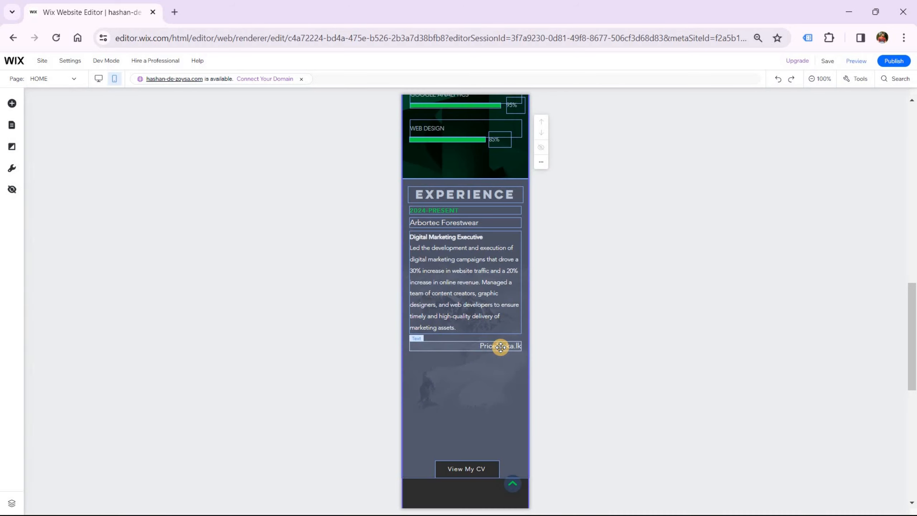
pyautogui.press('Delete')
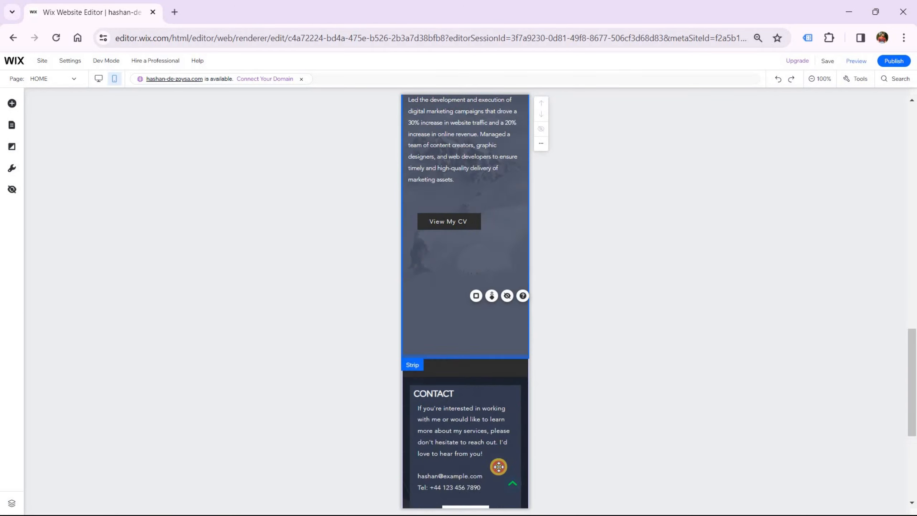
pyautogui.hotkey('ctrl', 'z')
# Step: Move the View My CV button down to the horizontal centre of the Experience strip and extend the strip's height to about 1653
pyautogui.click(450, 222)
pyautogui.moveTo(451, 222); pyautogui.dragTo(469, 448)
pyautogui.scroll(-3, 528, 276)
pyautogui.click(514, 292)
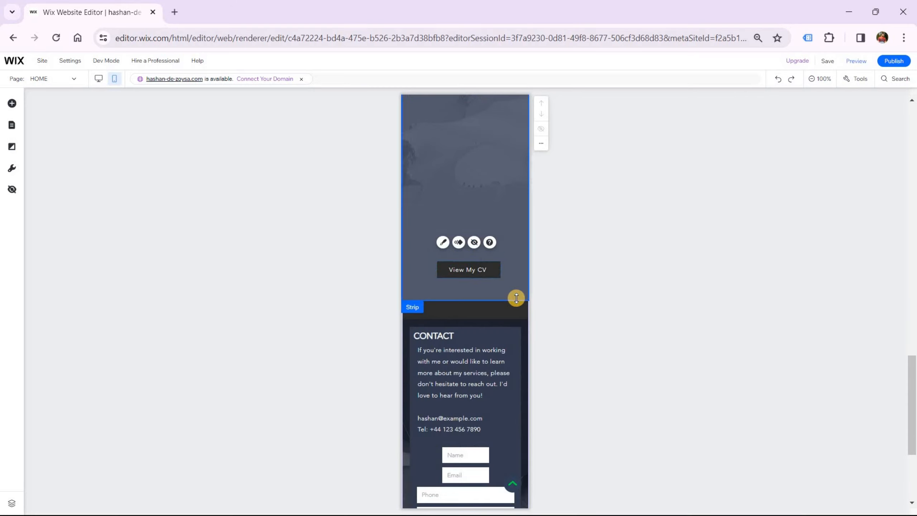
pyautogui.moveTo(516, 300); pyautogui.dragTo(462, 344)
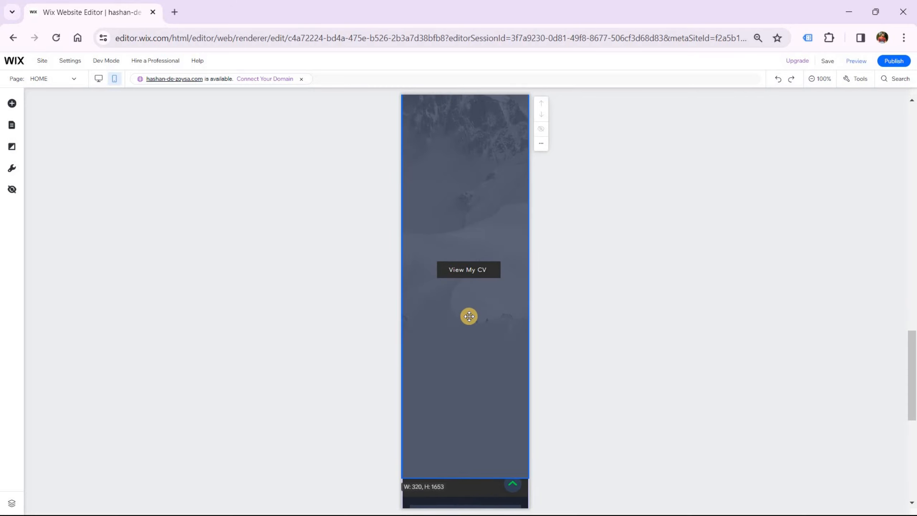
# Step: Set the font size of the Digital Marketing Executive job description to 13 px
pyautogui.scroll(5, 469, 317)
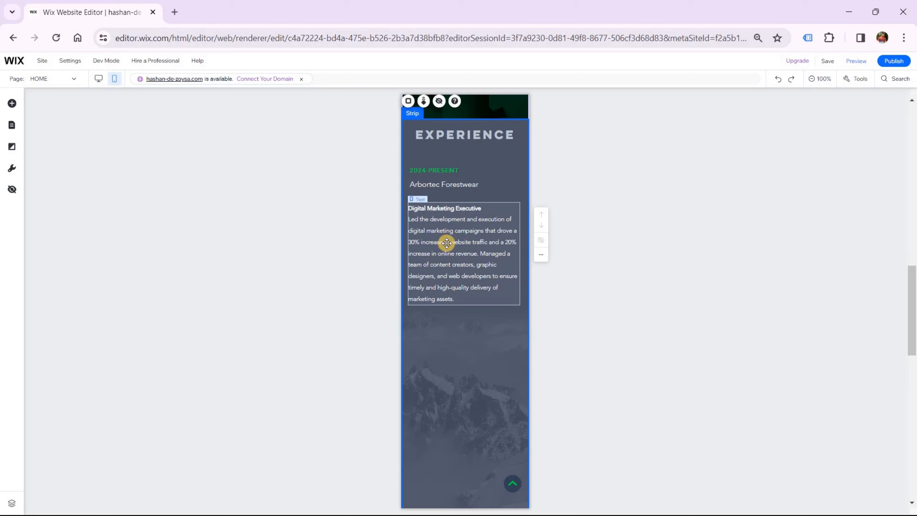
pyautogui.click(447, 243)
pyautogui.click(411, 186)
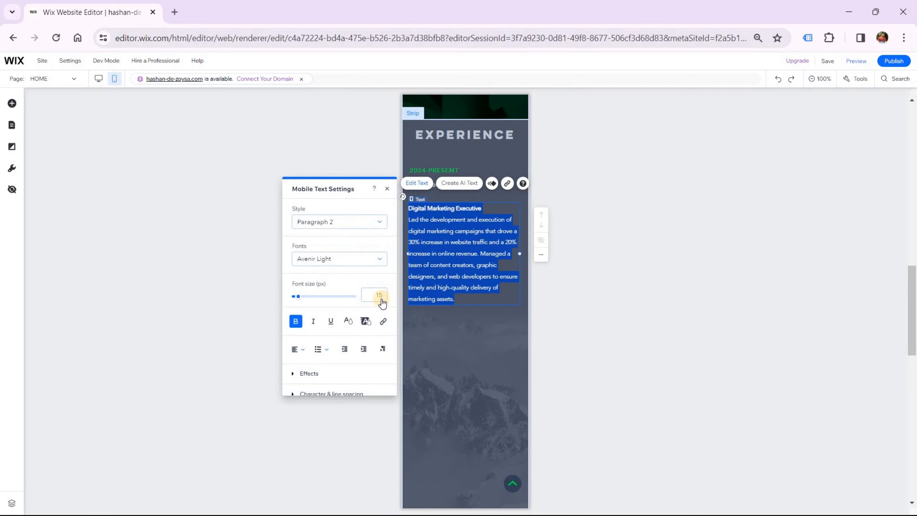
pyautogui.click(378, 300)
pyautogui.click(379, 298)
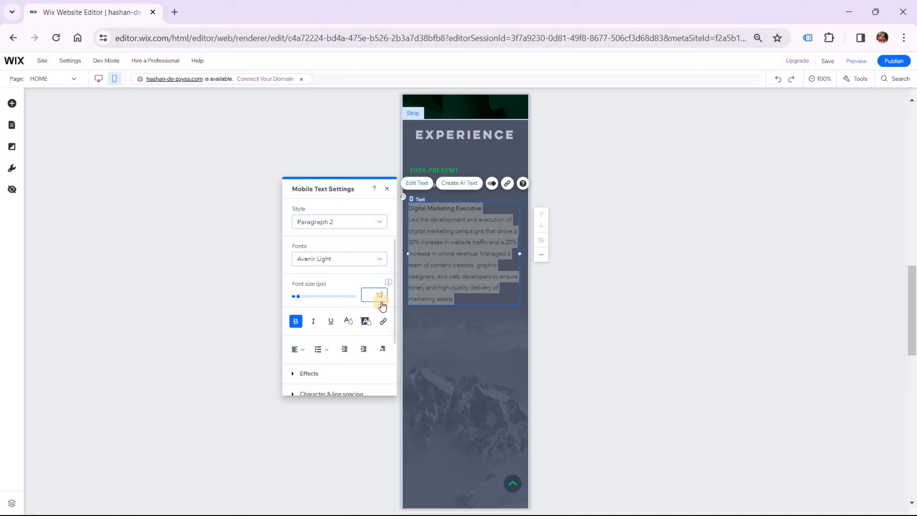
pyautogui.press('Return')
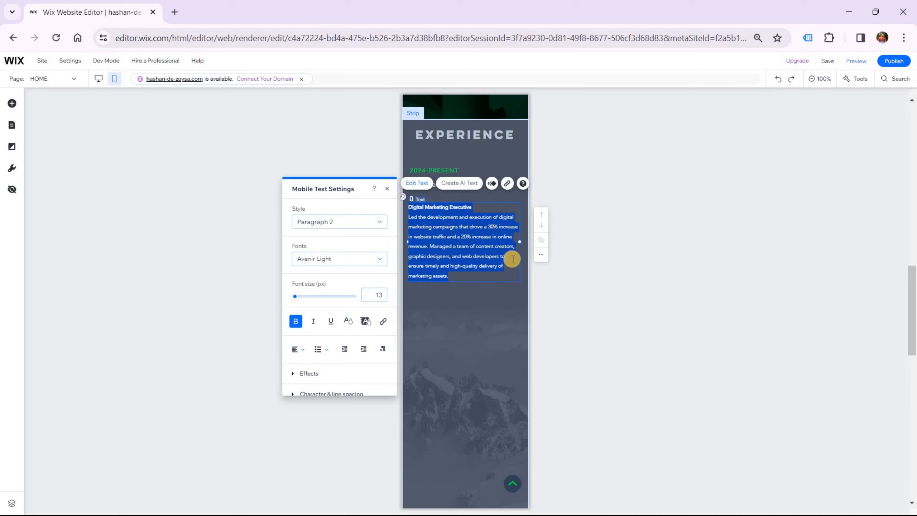
# Step: Narrow the job description, the 2024-PRESENT date and the Arbortec Forestwear title, and indent all three to a common left edge
pyautogui.moveTo(508, 242); pyautogui.dragTo(464, 246)
pyautogui.click(470, 293)
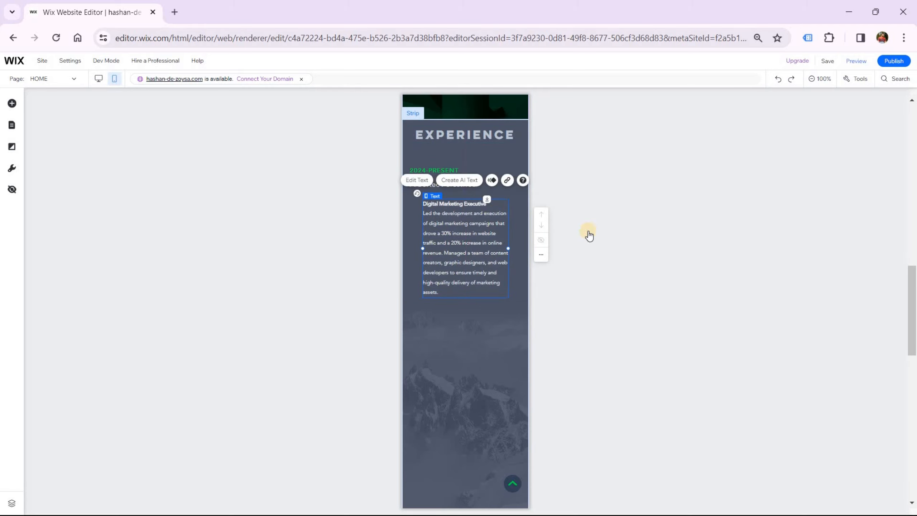
pyautogui.click(434, 169)
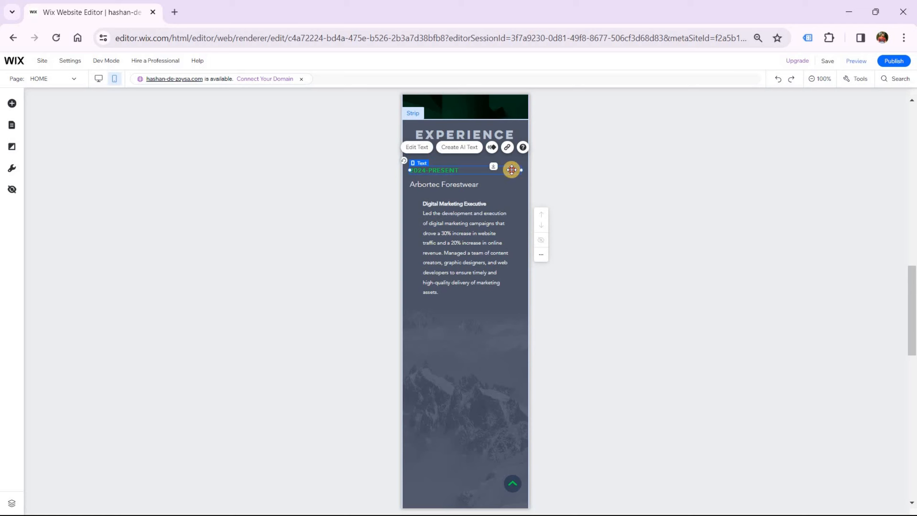
pyautogui.moveTo(512, 170); pyautogui.dragTo(458, 171)
pyautogui.click(446, 183)
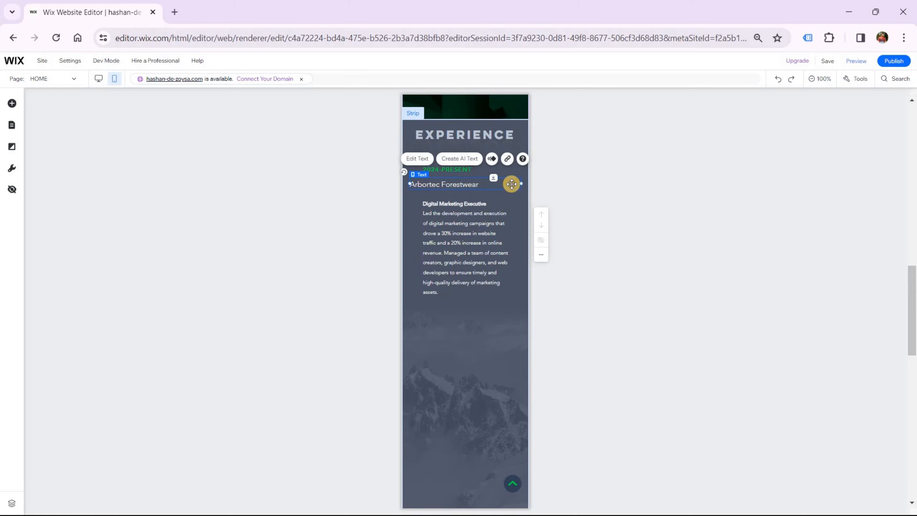
pyautogui.moveTo(516, 184); pyautogui.dragTo(474, 188)
pyautogui.click(585, 232)
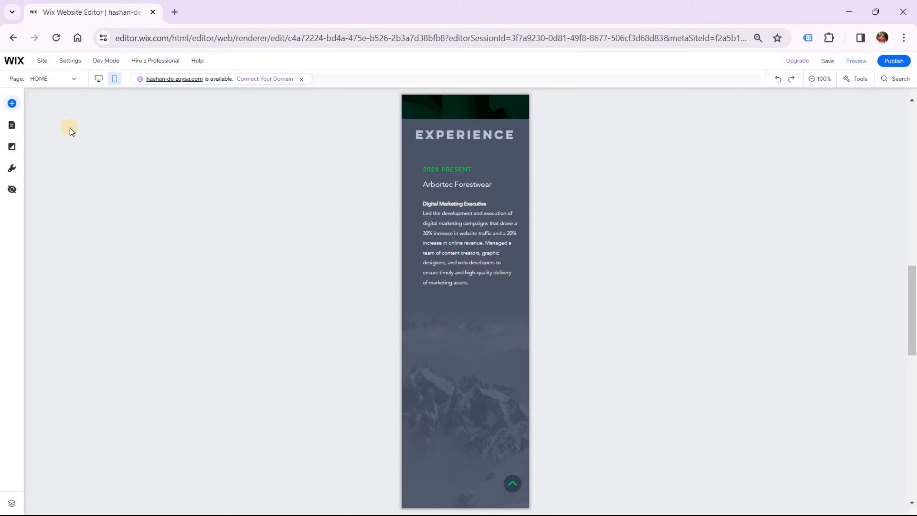
# Step: Add a plain solid vertical line from the decorative shapes to the middle of the Experience section
pyautogui.click(12, 103)
pyautogui.click(52, 165)
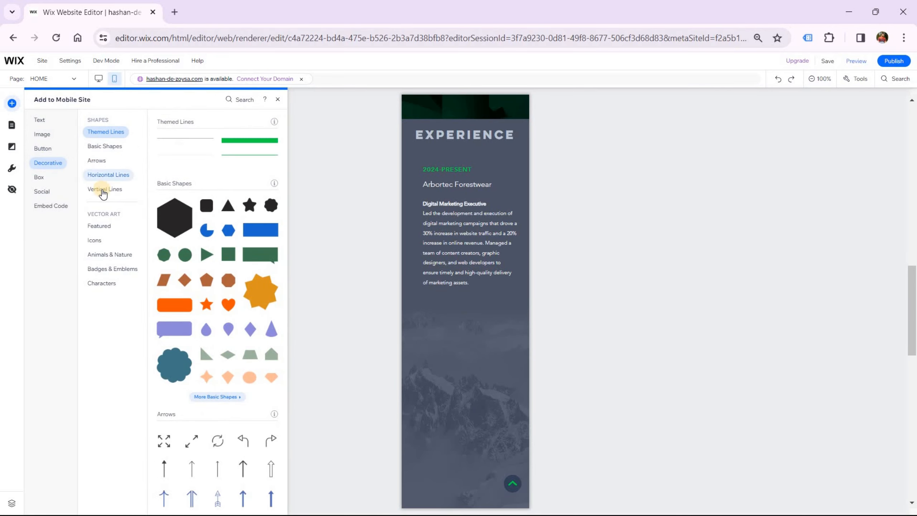
pyautogui.click(103, 190)
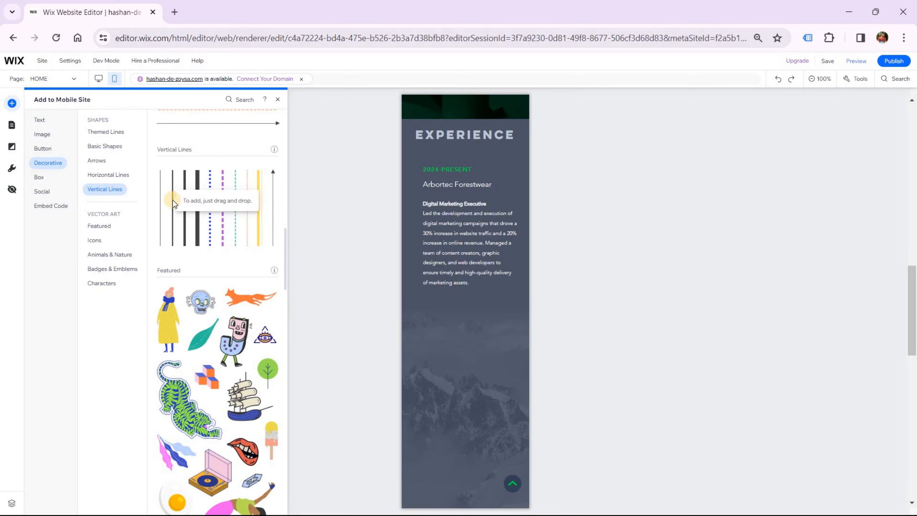
pyautogui.moveTo(173, 201); pyautogui.dragTo(465, 375)
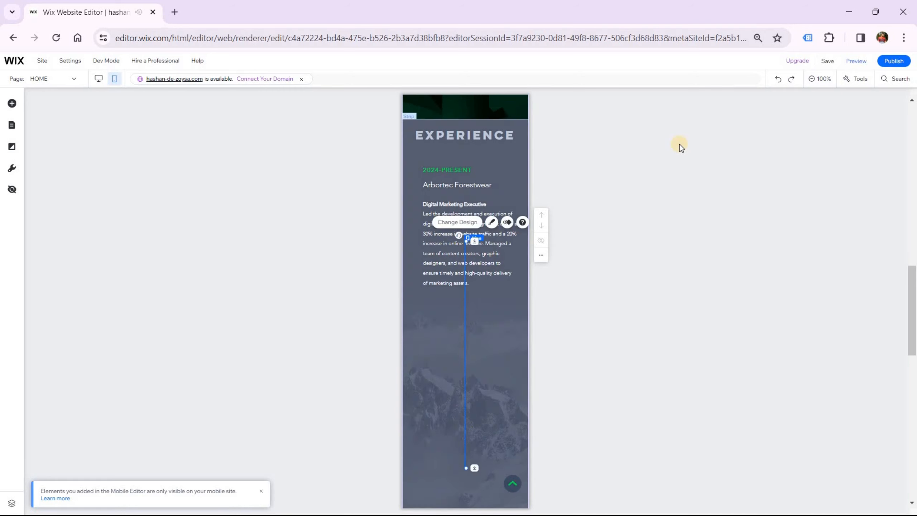
# Step: Change the colour of the vertical line in the Experience section to the theme green
pyautogui.click(758, 38)
pyautogui.click(762, 63)
pyautogui.scroll(-3, 476, 311)
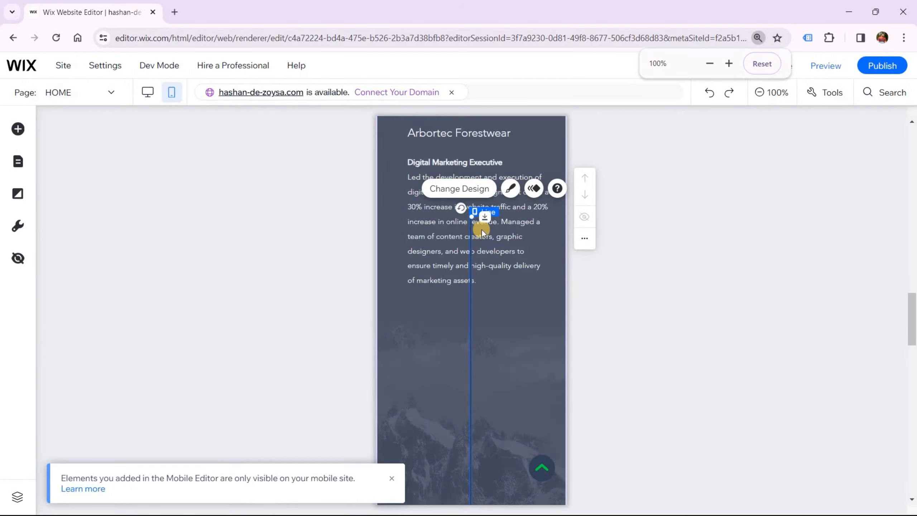
pyautogui.click(510, 188)
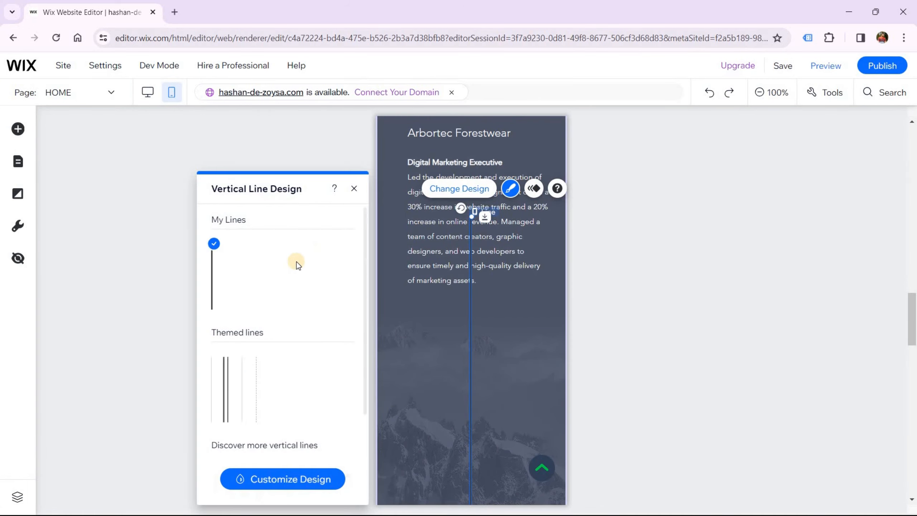
pyautogui.scroll(-3, 295, 448)
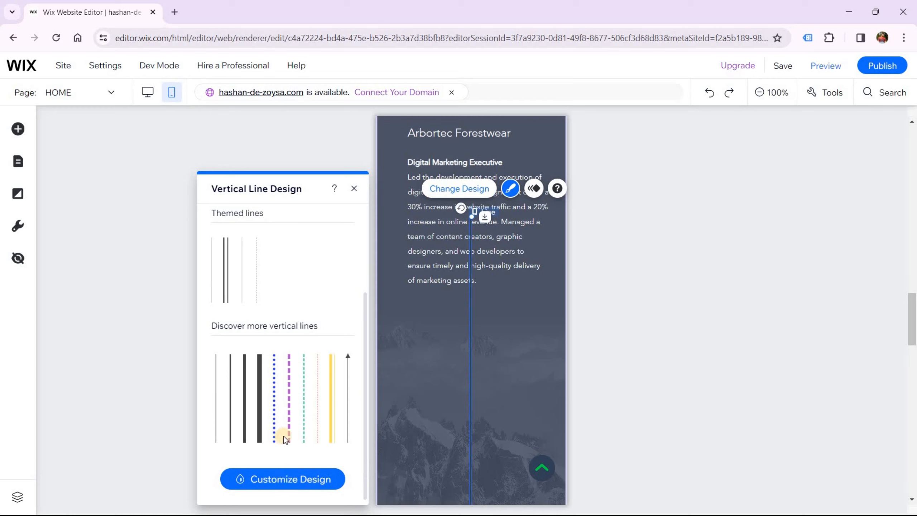
pyautogui.click(291, 419)
pyautogui.click(266, 260)
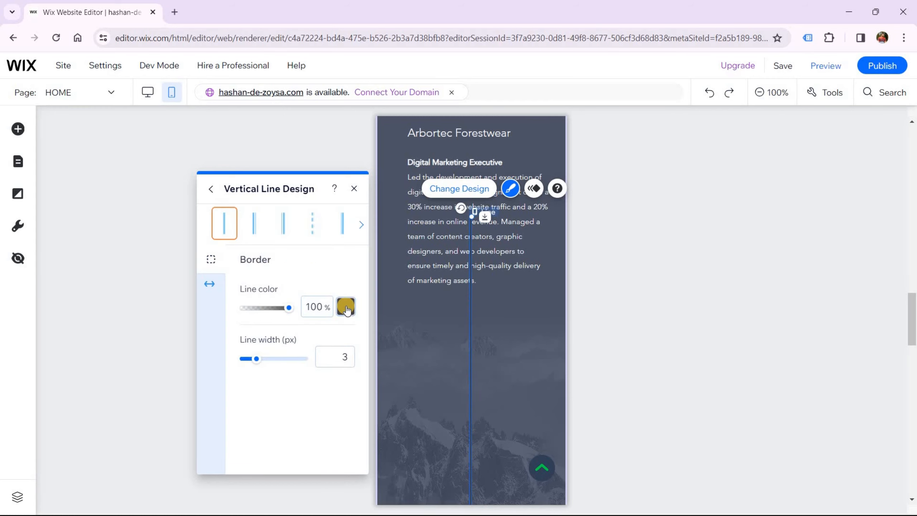
pyautogui.click(346, 308)
pyautogui.click(368, 355)
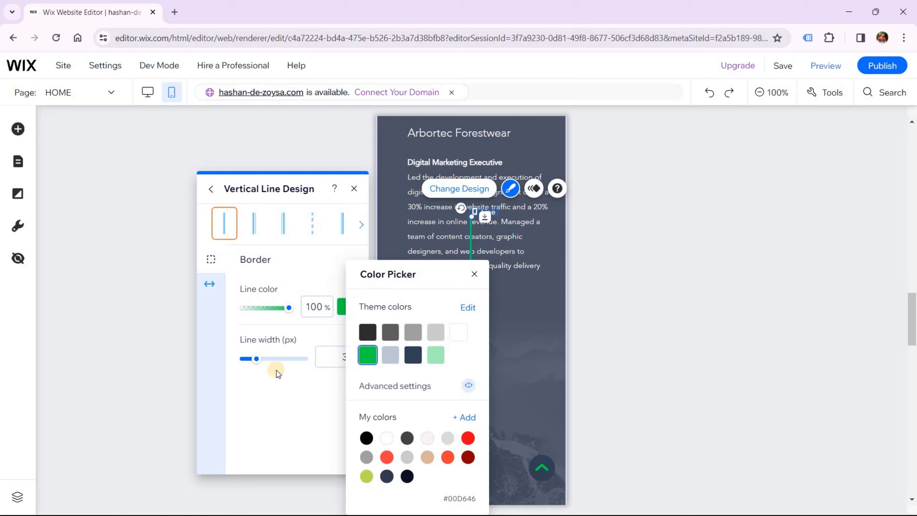
pyautogui.click(283, 403)
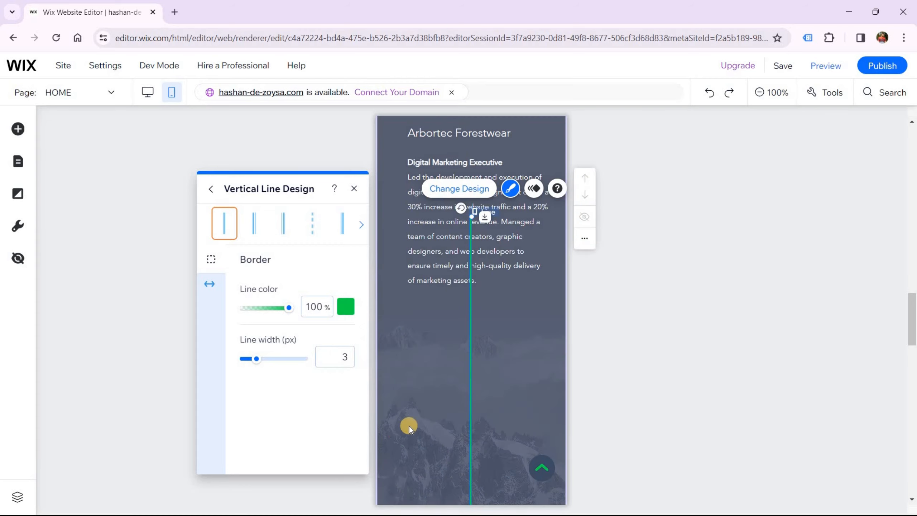
# Step: Move the green vertical line to the left of the job text, starting just above the 2024-PRESENT date
pyautogui.moveTo(472, 389); pyautogui.dragTo(378, 298)
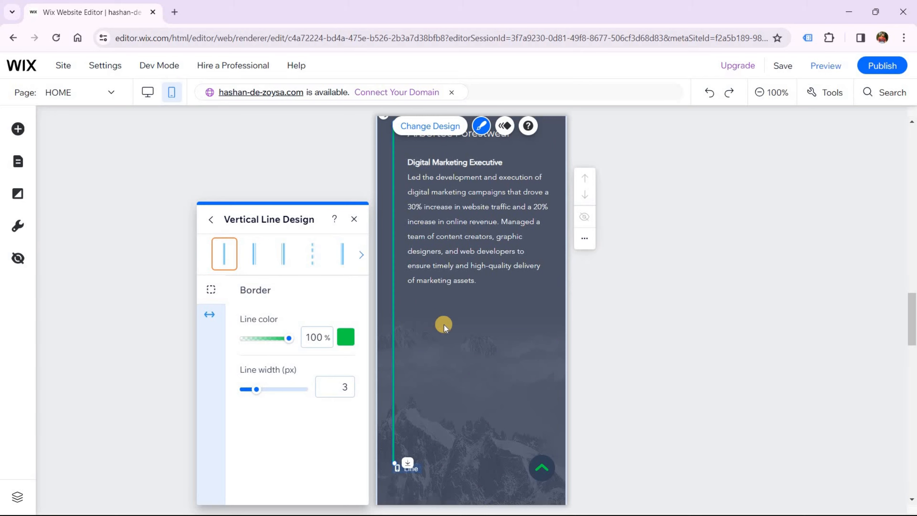
pyautogui.scroll(2, 388, 283)
pyautogui.moveTo(389, 284); pyautogui.dragTo(382, 251)
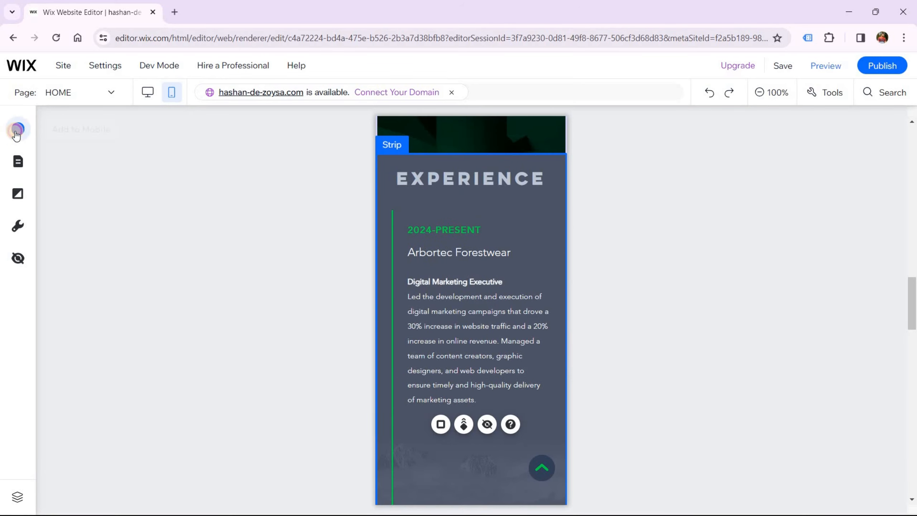
# Step: Add a circle from the basic shapes and place it in the empty area below the job description
pyautogui.click(17, 130)
pyautogui.click(68, 185)
pyautogui.click(68, 203)
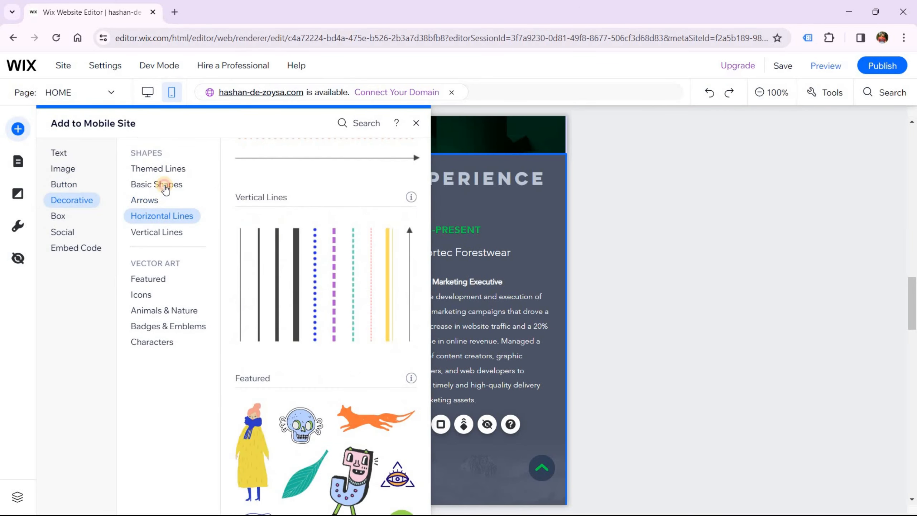
pyautogui.click(161, 185)
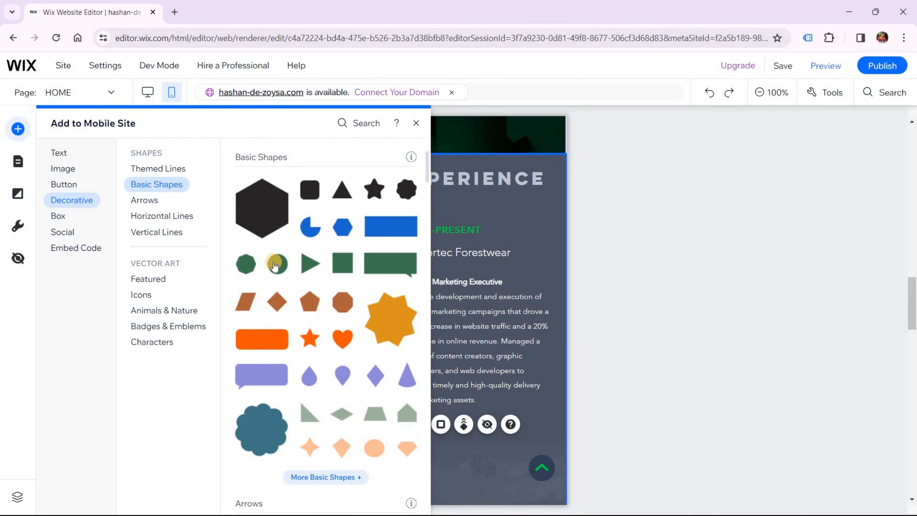
pyautogui.moveTo(275, 264); pyautogui.dragTo(473, 311)
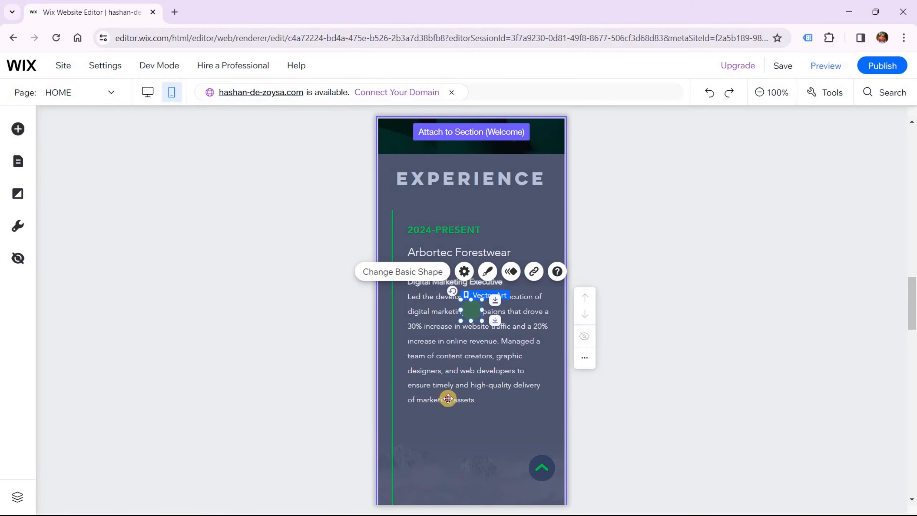
pyautogui.moveTo(448, 398); pyautogui.dragTo(433, 431)
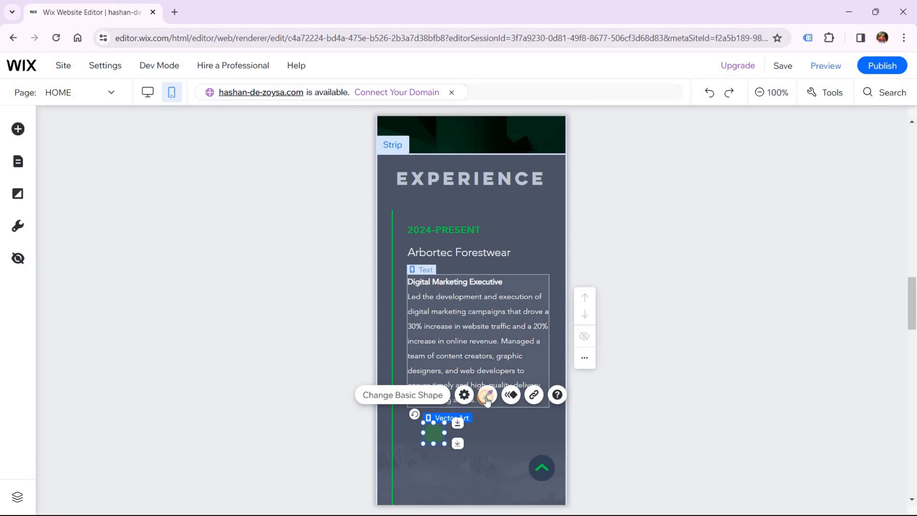
# Step: Fill the circle with the theme green, shrink it to a small dot and place it on the line beside the 2024-PRESENT date
pyautogui.click(487, 396)
pyautogui.click(344, 254)
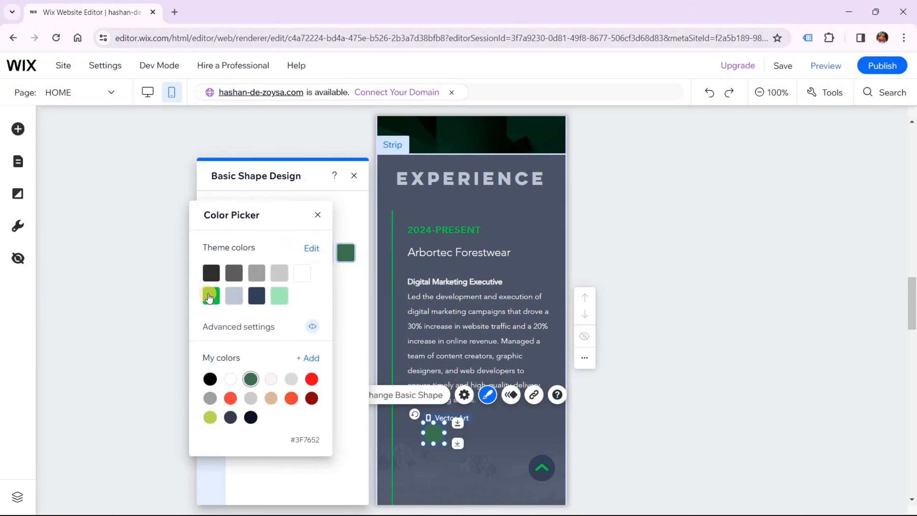
pyautogui.click(211, 295)
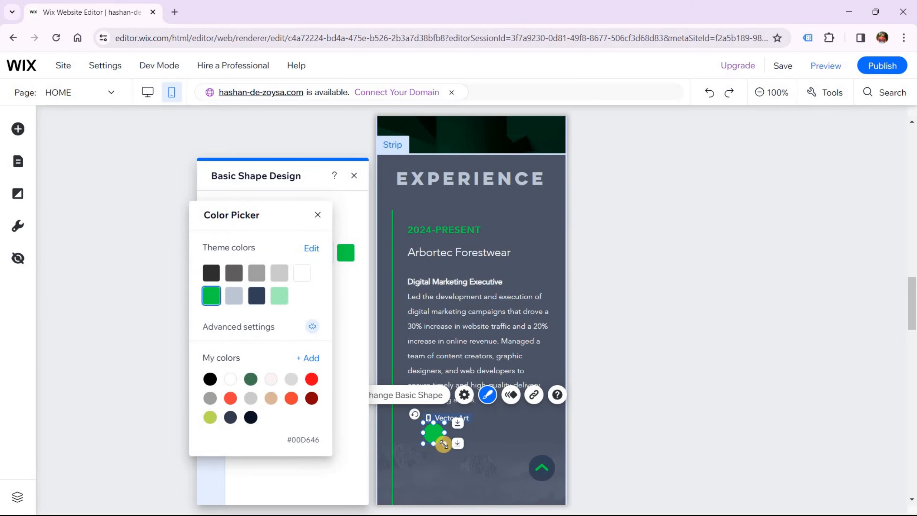
pyautogui.moveTo(444, 443); pyautogui.dragTo(392, 229)
# Step: Extend the lower end of the green timeline line further down the Experience section
pyautogui.scroll(-5, 433, 416)
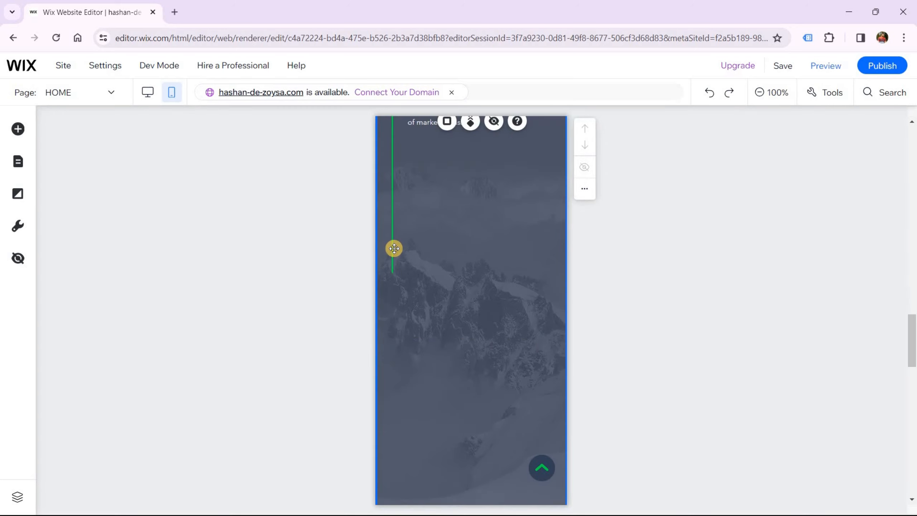
pyautogui.click(392, 233)
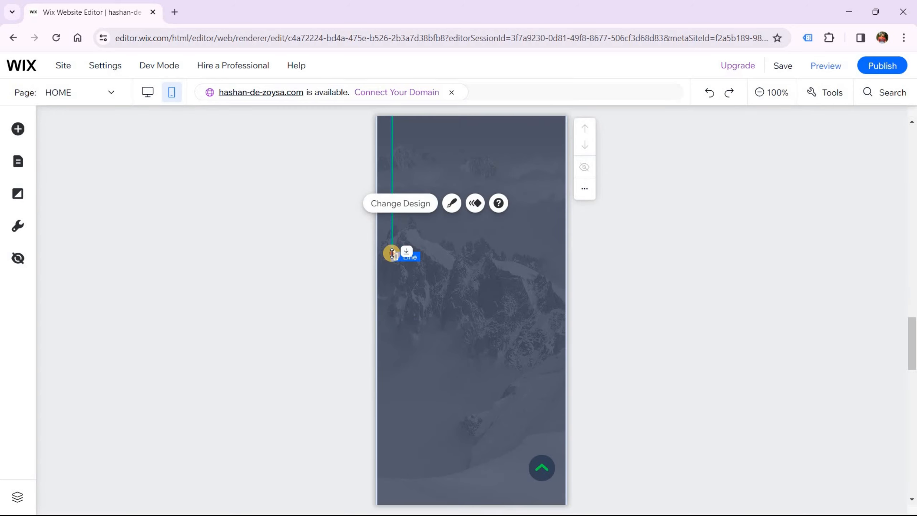
pyautogui.moveTo(392, 271); pyautogui.dragTo(393, 325)
pyautogui.scroll(6, 489, 351)
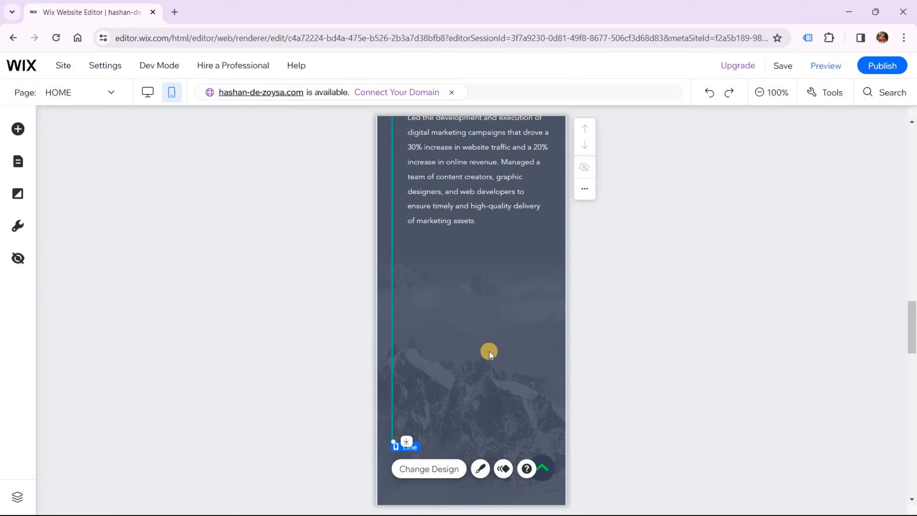
# Step: Duplicate the dot, date, title and job description together, and place the copy on the timeline below the first entry
pyautogui.scroll(-3, 490, 351)
pyautogui.click(454, 170)
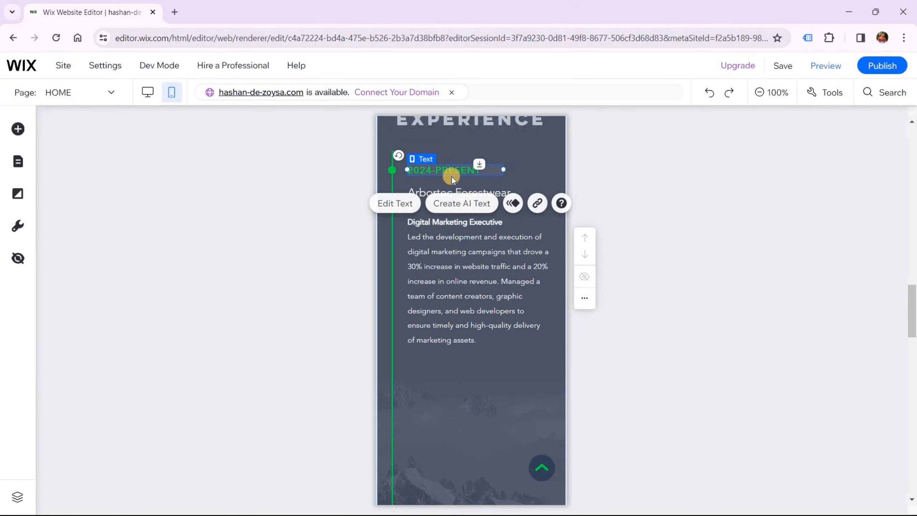
pyautogui.click(450, 191)
pyautogui.click(440, 254)
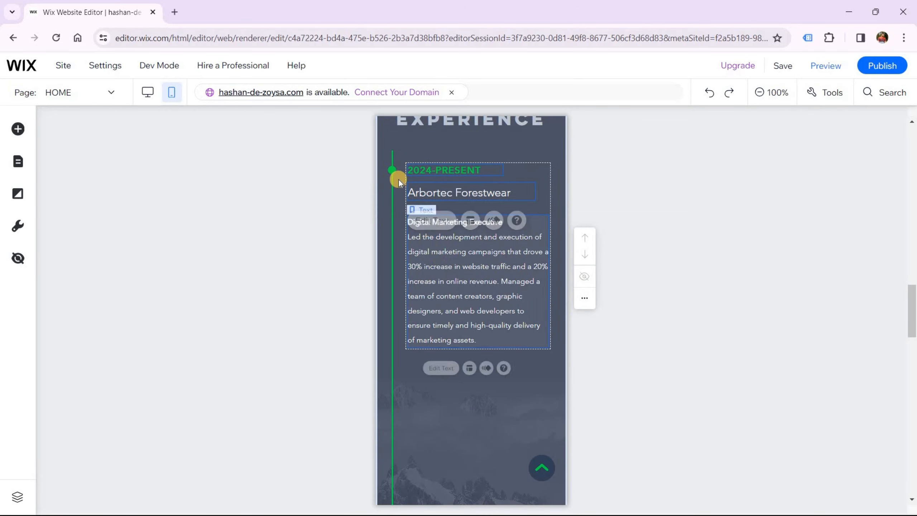
pyautogui.moveTo(407, 201); pyautogui.dragTo(462, 293)
pyautogui.scroll(3, 610, 327)
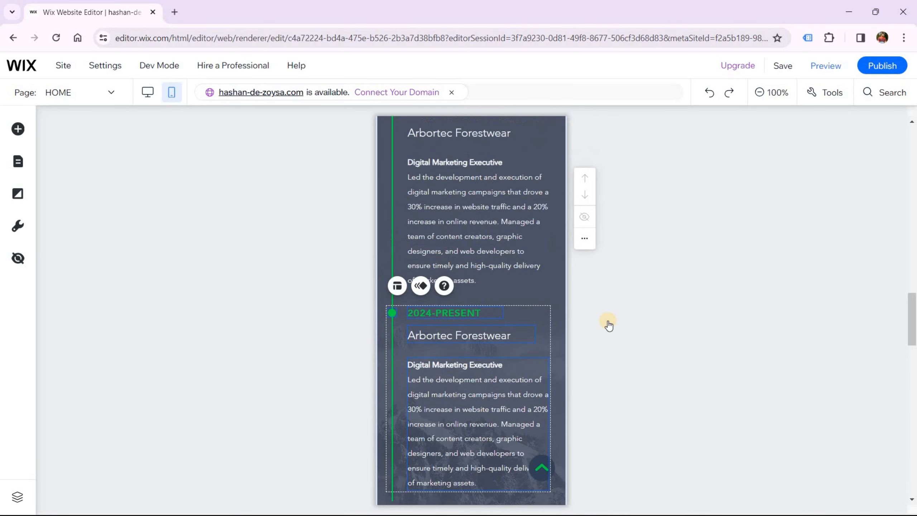
# Step: Rewrite the copied entry as the 2019-PRESENT Pricelanka.lk Website Manager job, using the text from the live portfolio site in the other browser
pyautogui.click(434, 313)
pyautogui.doubleClick(428, 313)
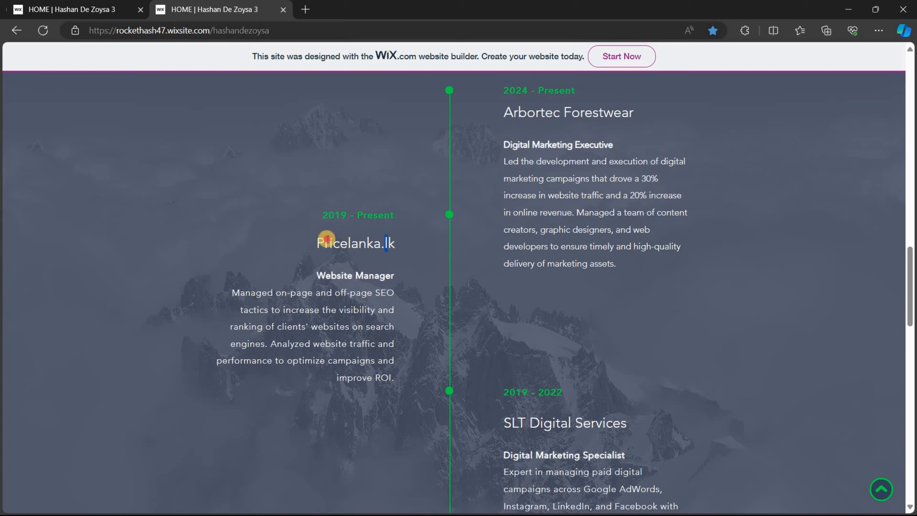
pyautogui.moveTo(382, 241); pyautogui.dragTo(317, 242)
pyautogui.rightClick(315, 242)
pyautogui.click(329, 253)
pyautogui.hotkey('alt', 'Tab')
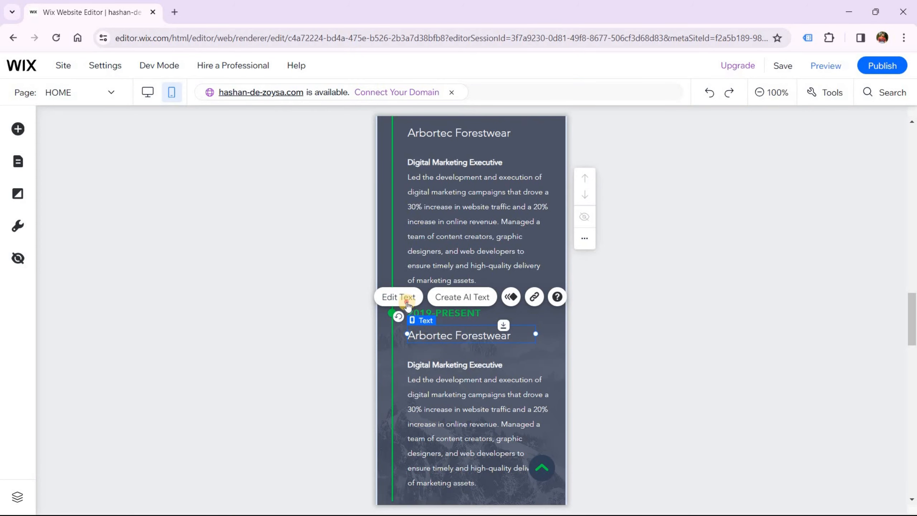
pyautogui.click(398, 297)
pyautogui.moveTo(516, 335); pyautogui.dragTo(398, 332)
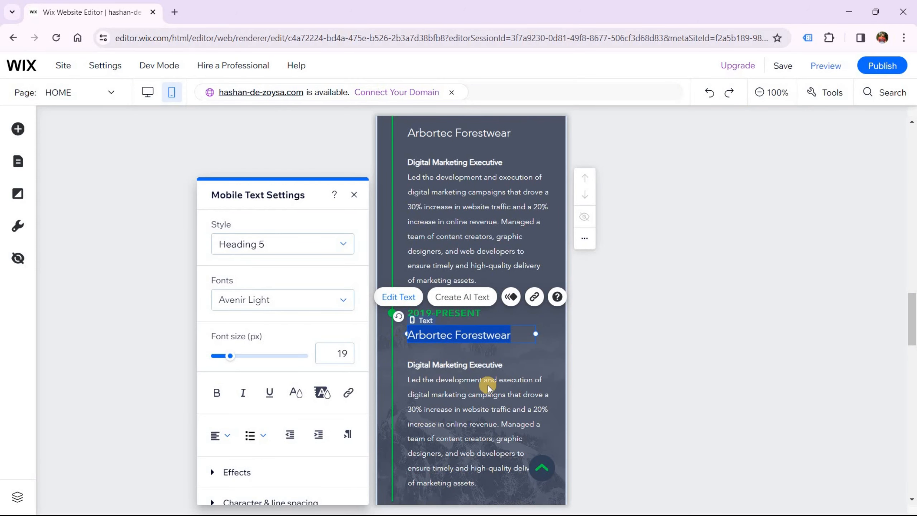
pyautogui.hotkey('ctrl', 'v')
pyautogui.click(457, 378)
# Step: Move the View My CV button up and centre it beneath the timeline, and shorten the Experience strip to end just below it
pyautogui.scroll(-11, 483, 293)
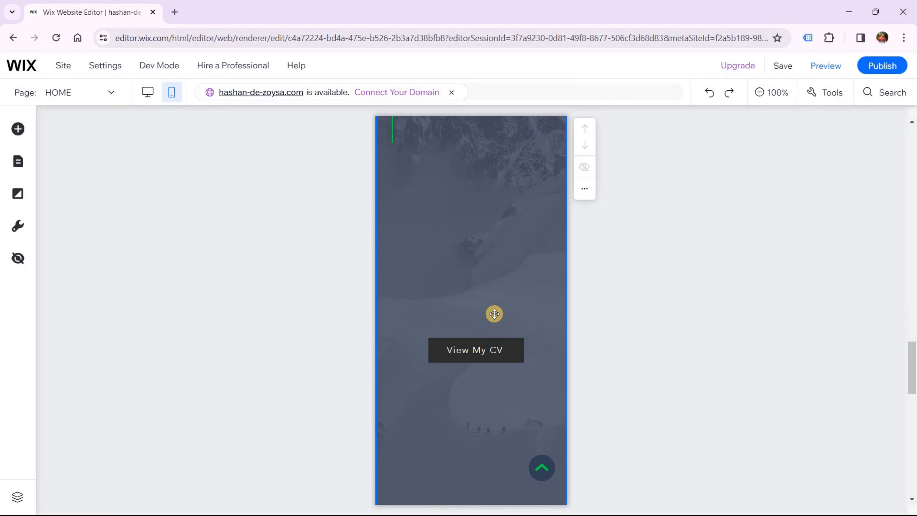
pyautogui.scroll(-6, 480, 351)
pyautogui.moveTo(502, 305); pyautogui.dragTo(483, 287)
pyautogui.scroll(10, 480, 287)
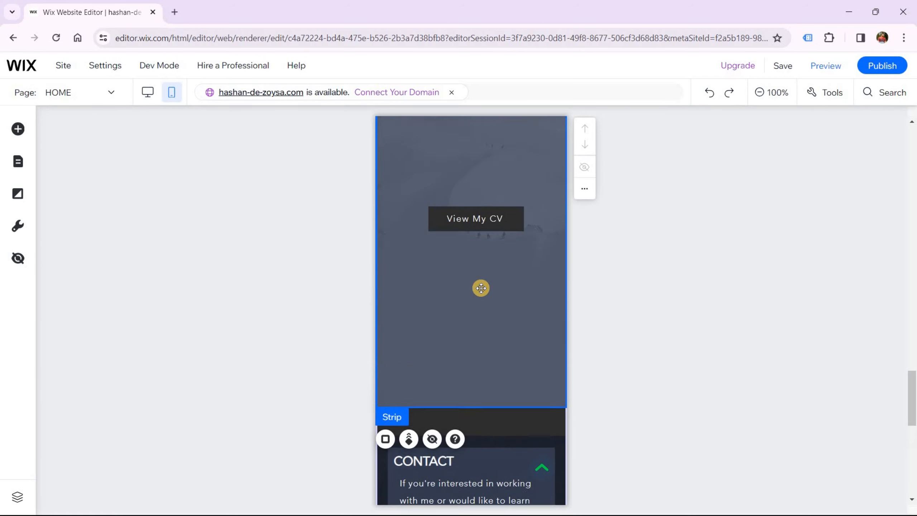
pyautogui.scroll(1, 480, 287)
pyautogui.scroll(-2, 467, 285)
pyautogui.moveTo(476, 414); pyautogui.dragTo(473, 330)
pyautogui.scroll(-3, 491, 299)
pyautogui.moveTo(485, 419); pyautogui.dragTo(493, 211)
pyautogui.scroll(5, 517, 258)
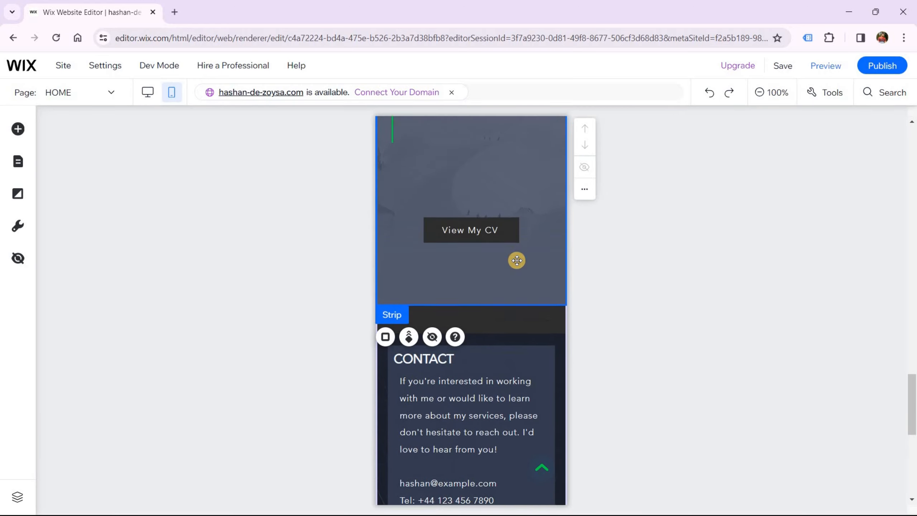
pyautogui.scroll(10, 514, 261)
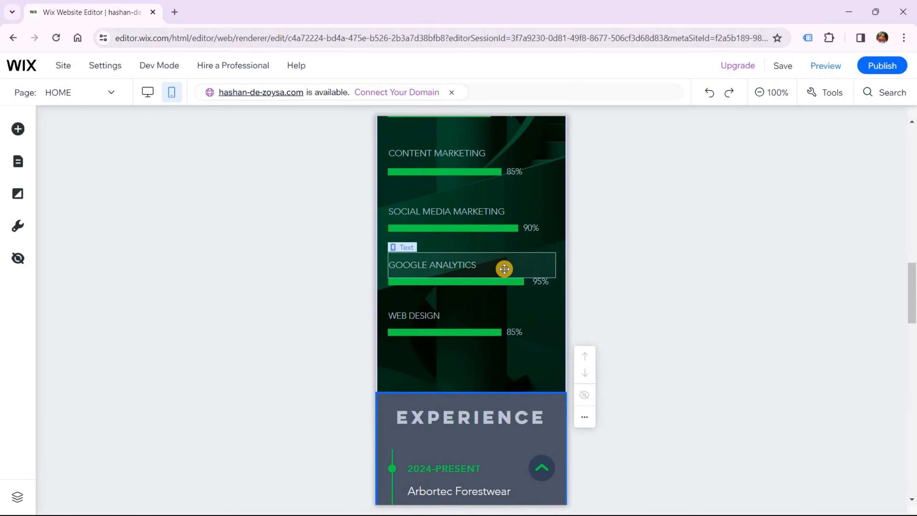
pyautogui.scroll(-6, 509, 265)
pyautogui.scroll(-6, 504, 270)
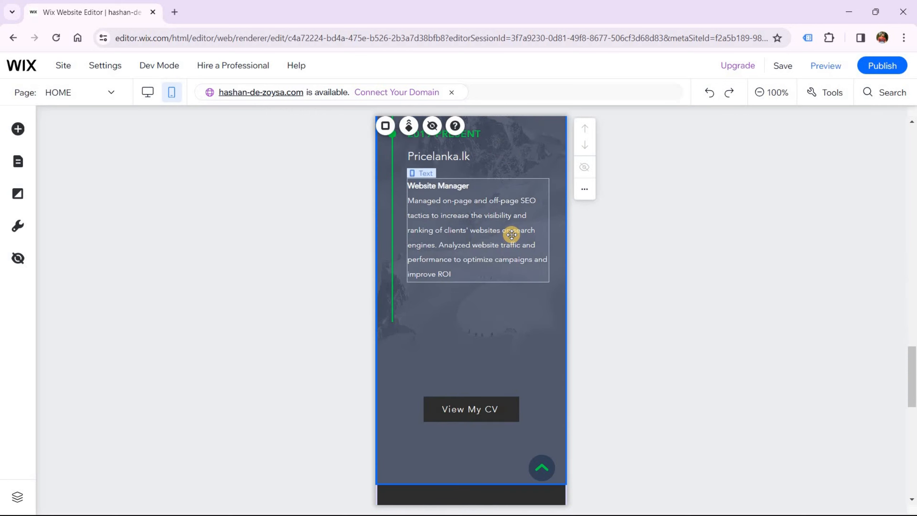
pyautogui.scroll(-4, 510, 236)
pyautogui.scroll(-1, 553, 254)
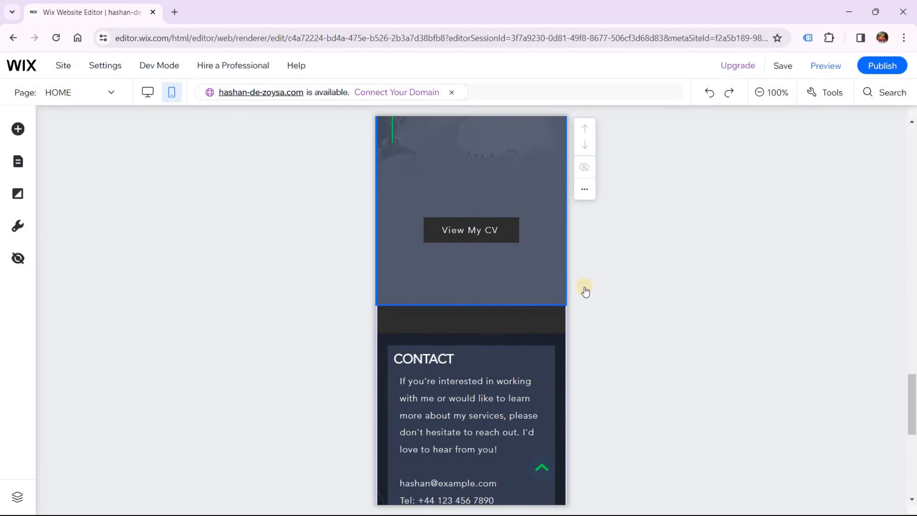
# Step: Extend the Contact strip downward over the empty dark band to just above the footer
pyautogui.scroll(-7, 503, 312)
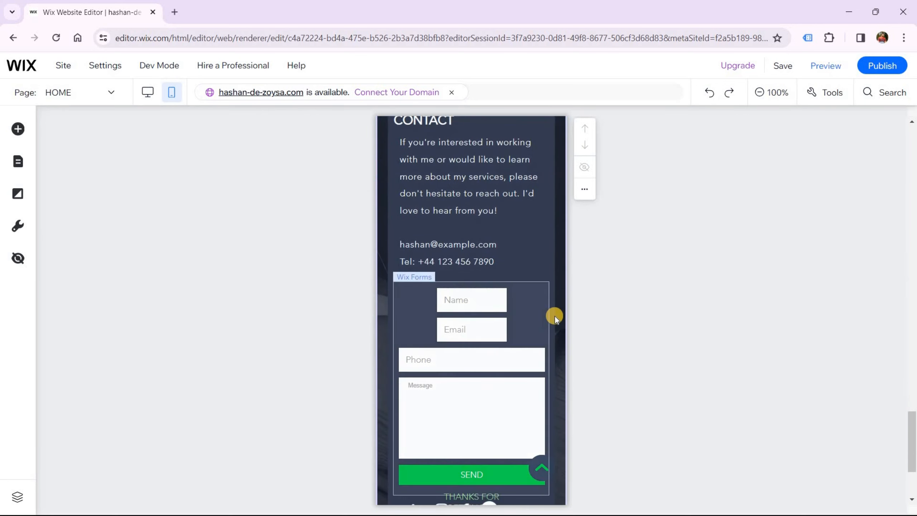
pyautogui.scroll(-6, 554, 316)
pyautogui.click(539, 336)
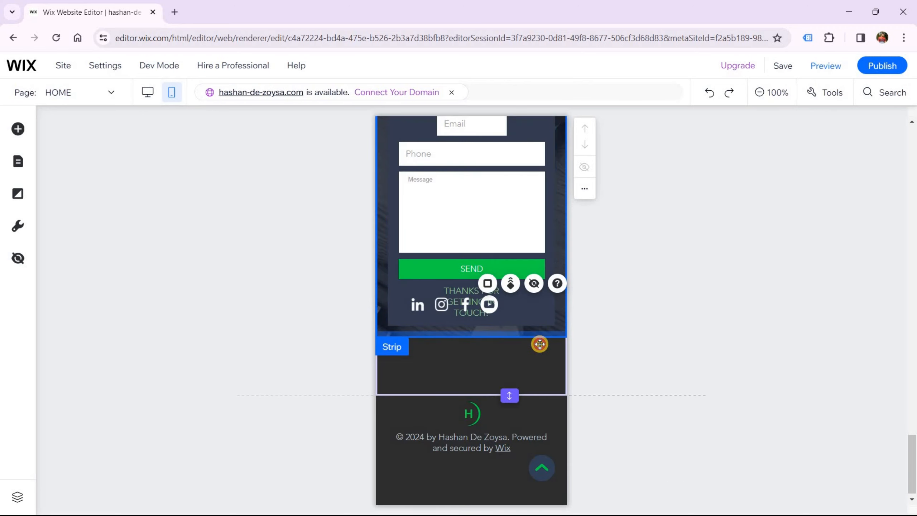
pyautogui.moveTo(539, 395); pyautogui.dragTo(536, 455)
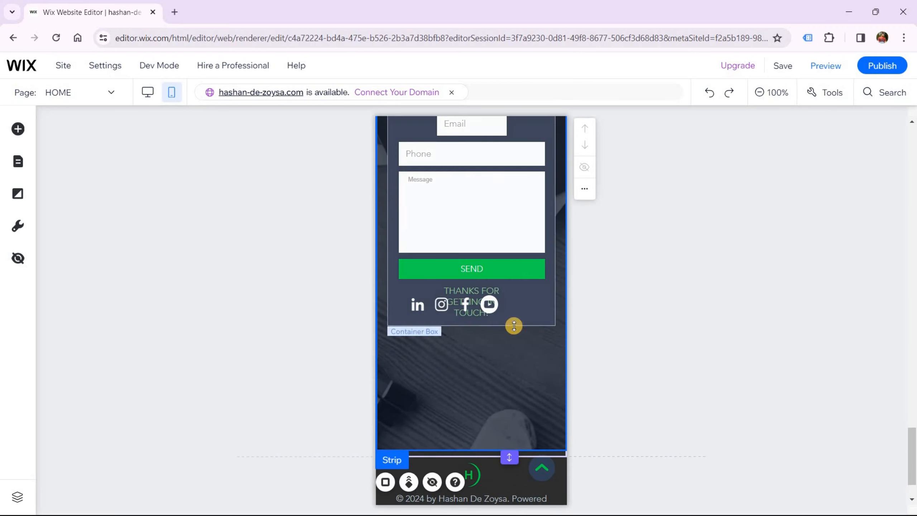
# Step: Stretch the contact form's container box down to a height of about 897 and lower the strip's bottom edge slightly beneath it
pyautogui.click(514, 326)
pyautogui.moveTo(471, 396); pyautogui.dragTo(467, 438)
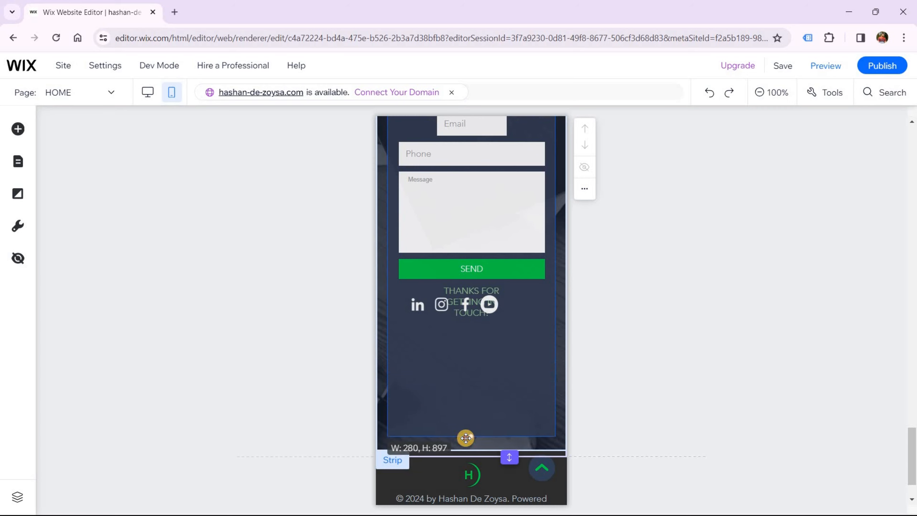
pyautogui.scroll(-2, 551, 380)
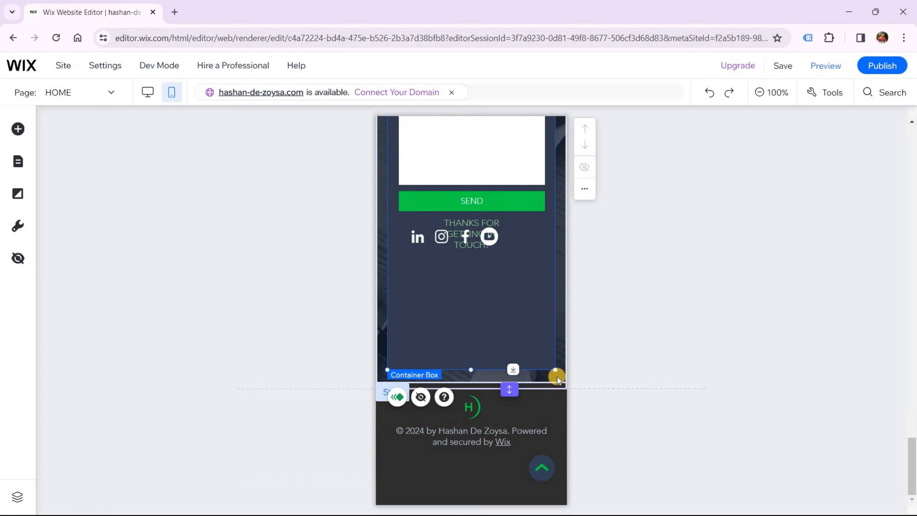
pyautogui.click(550, 380)
pyautogui.moveTo(549, 381); pyautogui.dragTo(531, 400)
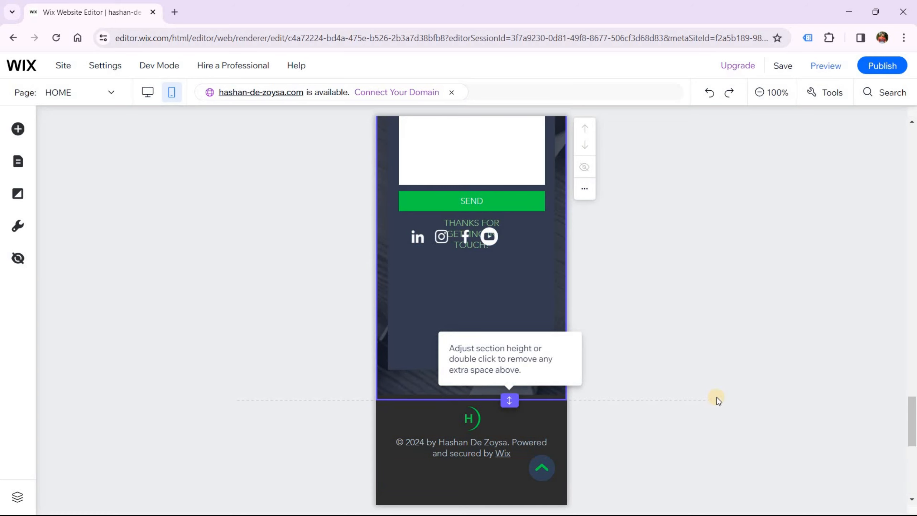
# Step: Lower the Contact strip's bottom edge slightly and move the social icons down near the bottom of the contact container box
pyautogui.click(542, 385)
pyautogui.moveTo(530, 400); pyautogui.dragTo(531, 408)
pyautogui.scroll(1, 488, 257)
pyautogui.moveTo(484, 297); pyautogui.dragTo(501, 340)
pyautogui.scroll(3, 502, 341)
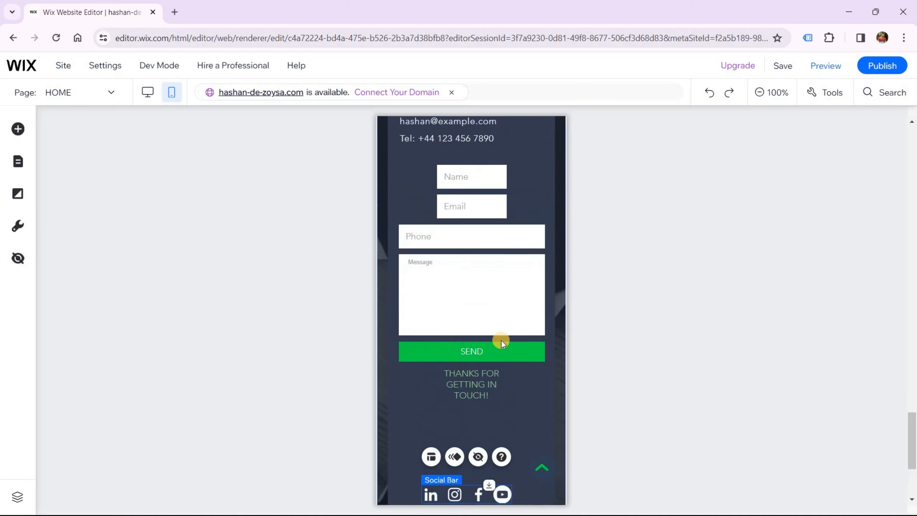
# Step: Reposition the contact form below the phone number and enlarge it to enclose the thank-you message under the Send button
pyautogui.click(460, 211)
pyautogui.moveTo(474, 219); pyautogui.dragTo(472, 230)
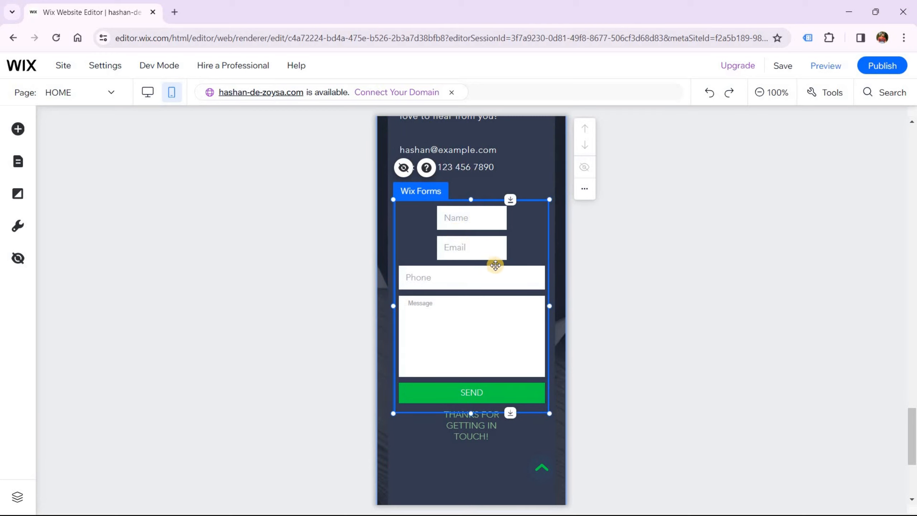
pyautogui.moveTo(483, 261); pyautogui.dragTo(484, 252)
pyautogui.moveTo(458, 393); pyautogui.dragTo(483, 400)
pyautogui.moveTo(484, 400); pyautogui.dragTo(485, 430)
pyautogui.scroll(5, 445, 212)
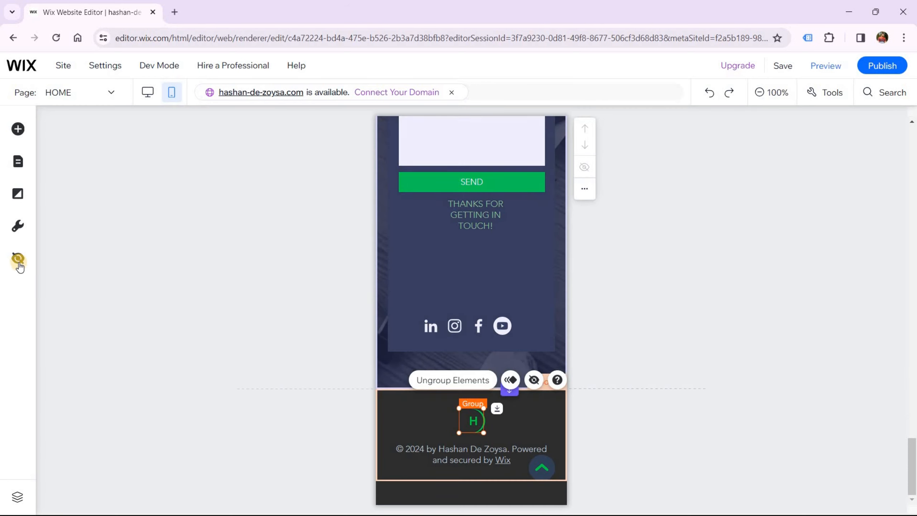
# Step: Show the hidden "Feel Free To Contact Me" text on mobile and place it just above the social icons
pyautogui.click(19, 261)
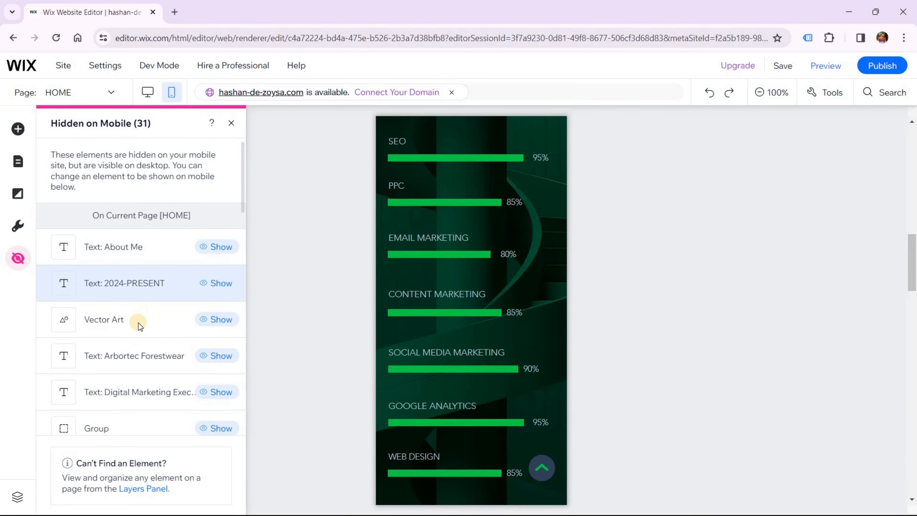
pyautogui.scroll(-2, 134, 379)
pyautogui.click(218, 346)
pyautogui.scroll(-2, 522, 308)
pyautogui.moveTo(473, 287); pyautogui.dragTo(472, 320)
pyautogui.moveTo(475, 252); pyautogui.dragTo(474, 273)
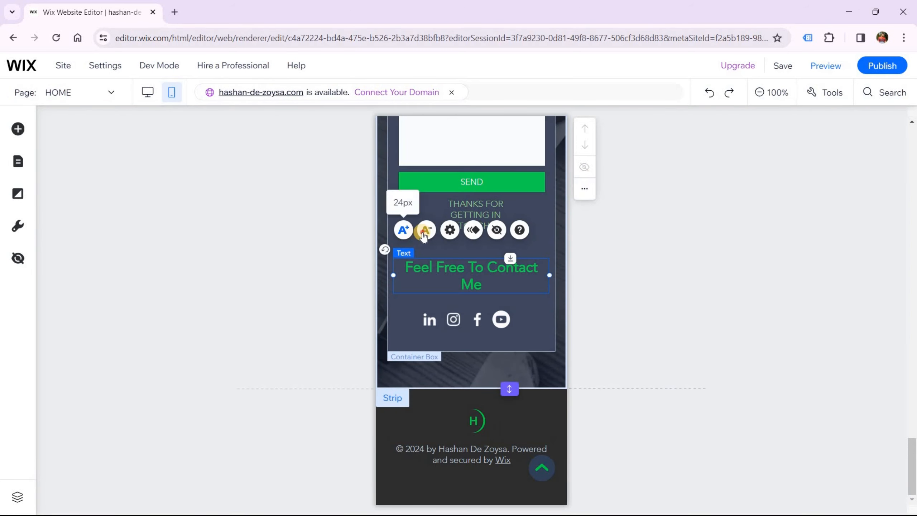
# Step: Reduce the "Feel Free To Contact Me" text size until it fits comfortably on one line
pyautogui.click(425, 230)
pyautogui.click(424, 234)
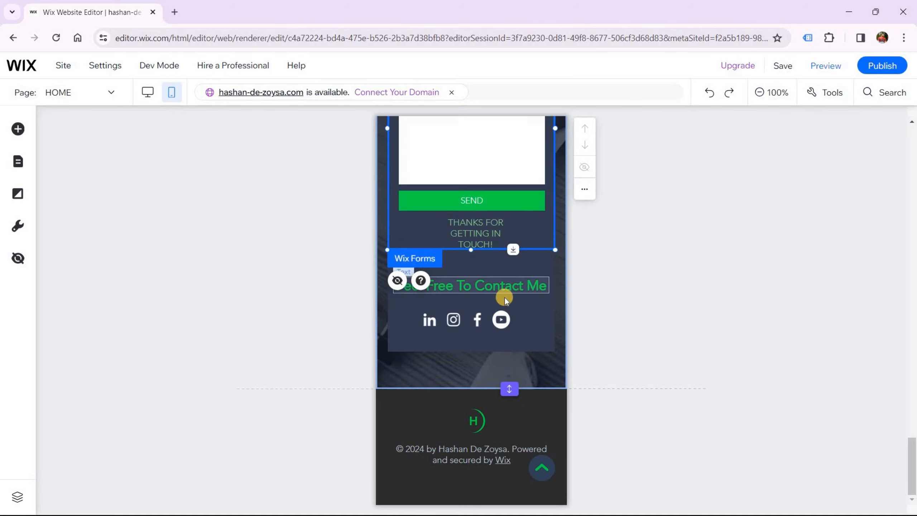
pyautogui.click(477, 286)
pyautogui.click(427, 251)
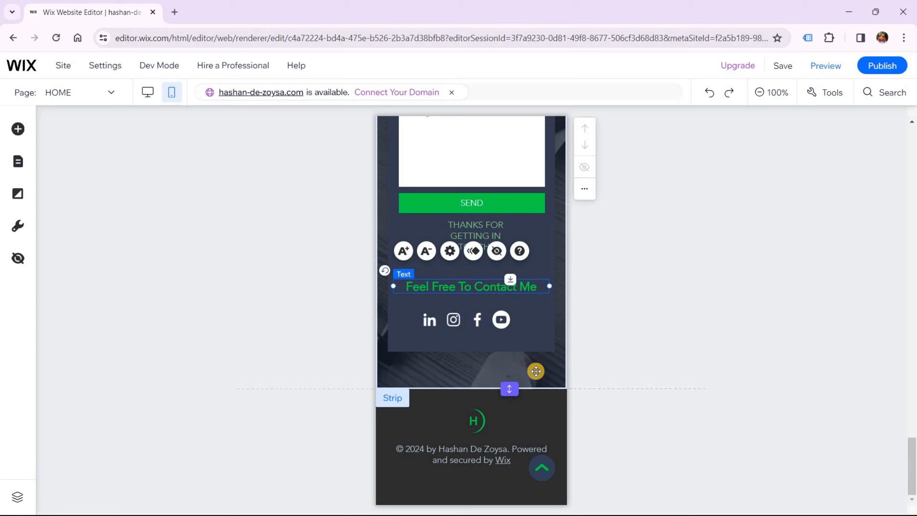
pyautogui.click(526, 360)
# Step: Show the page's hidden Experience and Contact anchors on mobile
pyautogui.scroll(8, 526, 360)
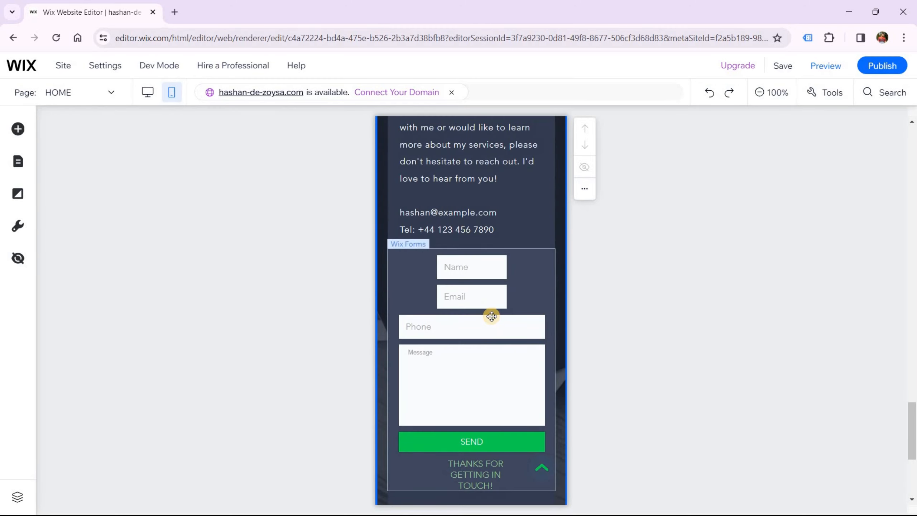
pyautogui.scroll(3, 495, 316)
pyautogui.scroll(10, 330, 268)
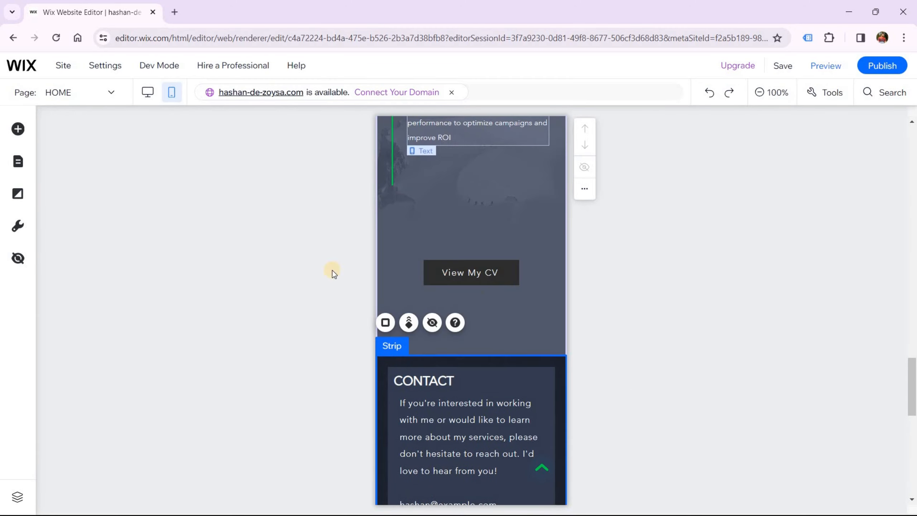
pyautogui.click(17, 258)
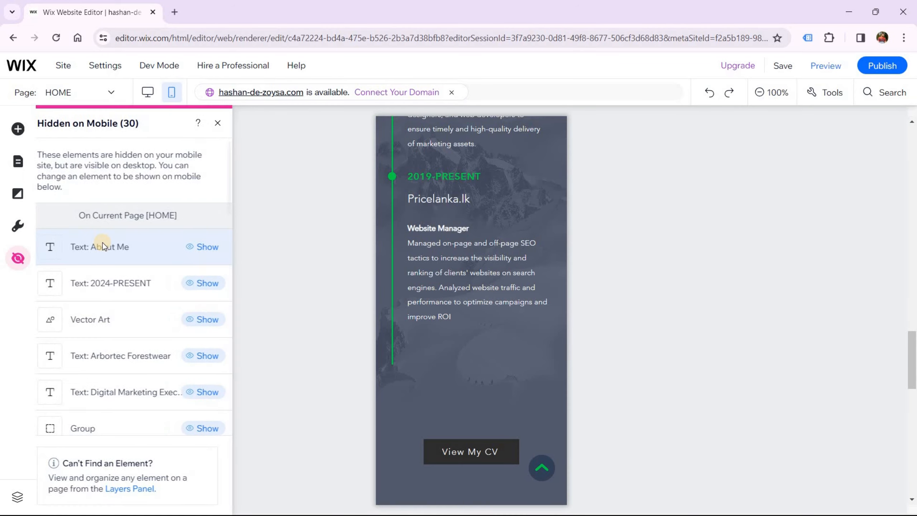
pyautogui.scroll(-5, 141, 312)
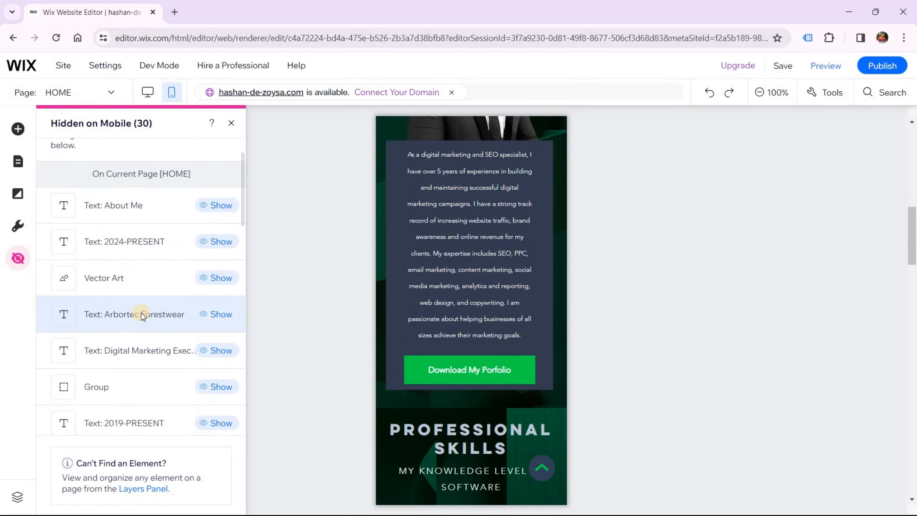
pyautogui.scroll(-7, 141, 312)
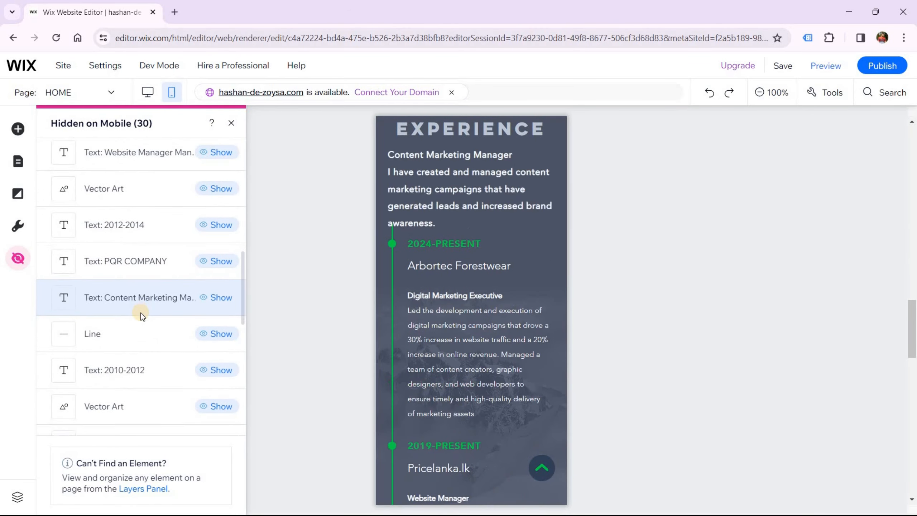
pyautogui.scroll(-9, 141, 312)
pyautogui.scroll(-3, 579, 301)
# Step: Align the Contact anchor with the top edge of the Contact strip, below the View My CV button
pyautogui.click(495, 152)
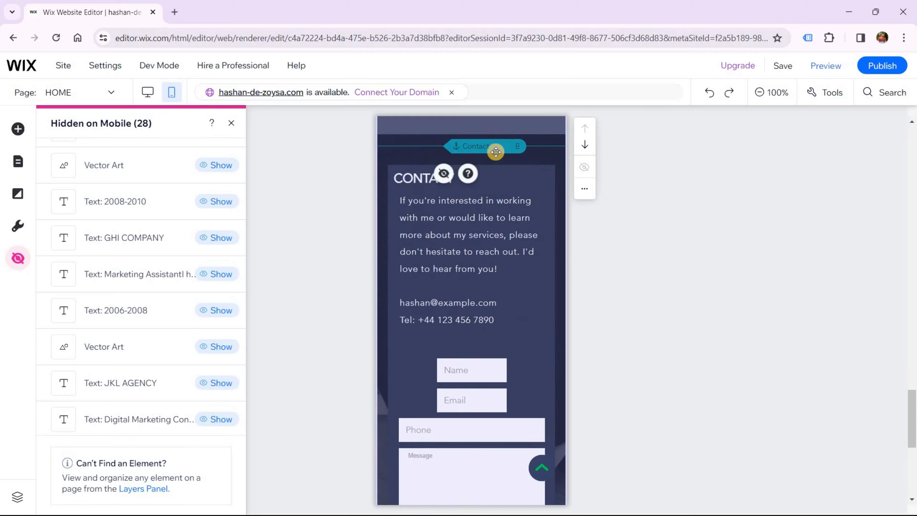
pyautogui.scroll(3, 494, 247)
pyautogui.moveTo(492, 243); pyautogui.dragTo(491, 236)
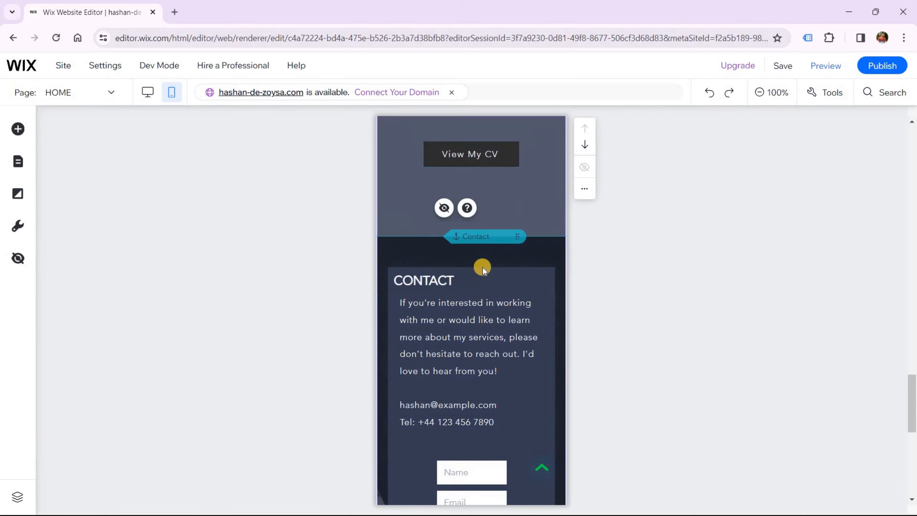
# Step: Try to cut the Experience anchor from its place above the Professional Skills heading
pyautogui.scroll(10, 483, 267)
pyautogui.scroll(6, 485, 282)
pyautogui.click(499, 247)
pyautogui.hotkey('ctrl', 'x')
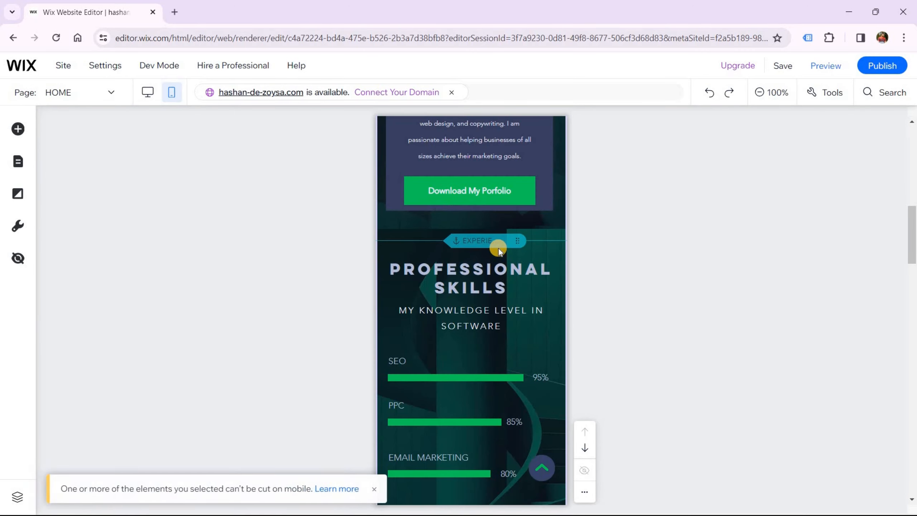
# Step: Move the Experience anchor down past the skill bars to the top edge of the Experience strip
pyautogui.scroll(-2, 499, 249)
pyautogui.hotkey('ctrl', '-')
pyautogui.hotkey('ctrl', '-')
pyautogui.hotkey('ctrl', '-')
pyautogui.hotkey('ctrl', '-')
pyautogui.hotkey('ctrl', '-')
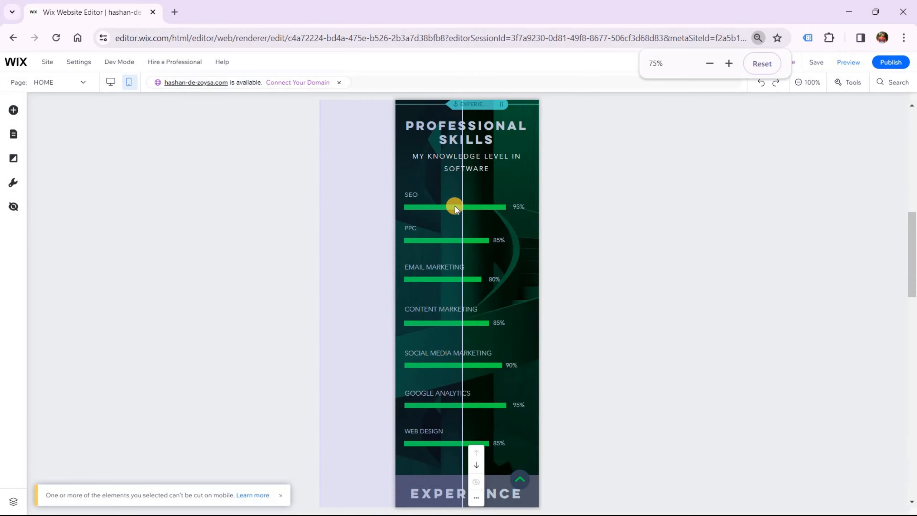
pyautogui.scroll(2, 470, 94)
pyautogui.moveTo(476, 125); pyautogui.dragTo(474, 364)
pyautogui.scroll(-5, 457, 282)
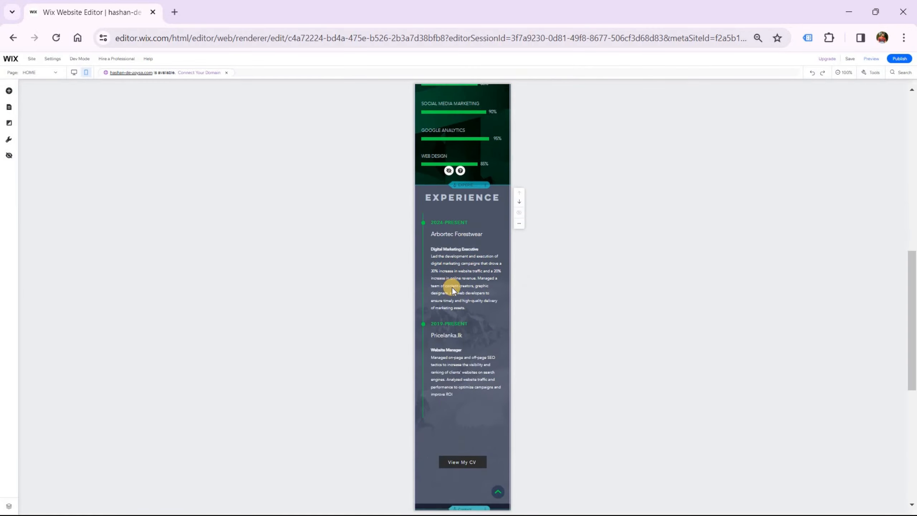
pyautogui.scroll(-3, 452, 287)
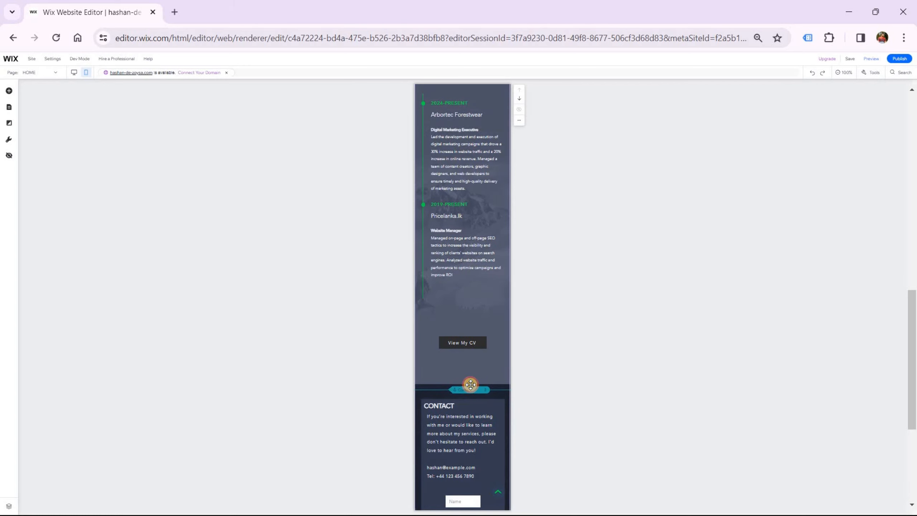
pyautogui.scroll(6, 523, 325)
# Step: Review the whole mobile page from the Experience timeline to the footer and back up to the Welcome section
pyautogui.click(506, 330)
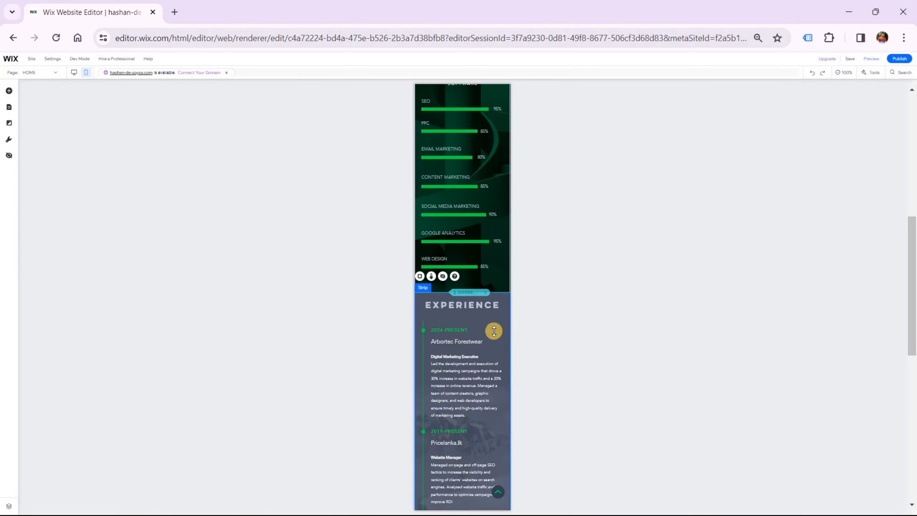
pyautogui.scroll(-11, 494, 331)
pyautogui.scroll(2, 497, 301)
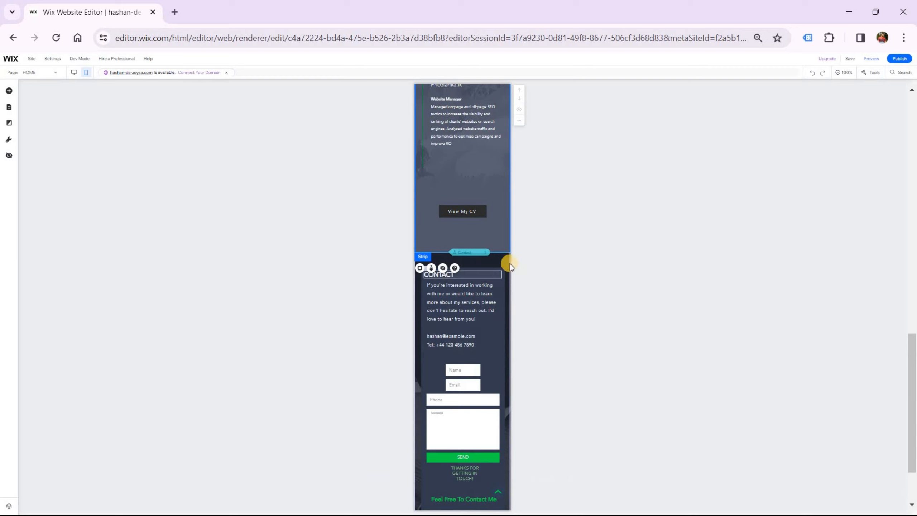
pyautogui.scroll(-2, 508, 324)
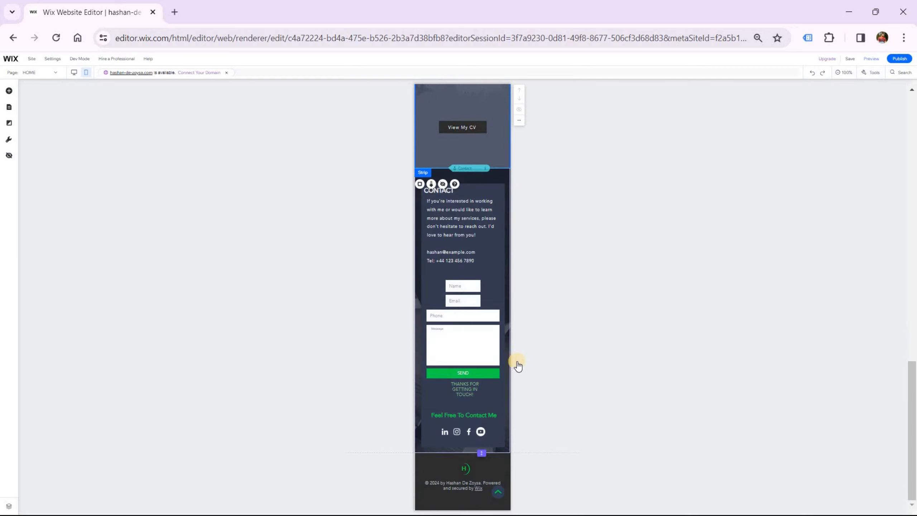
pyautogui.scroll(17, 497, 367)
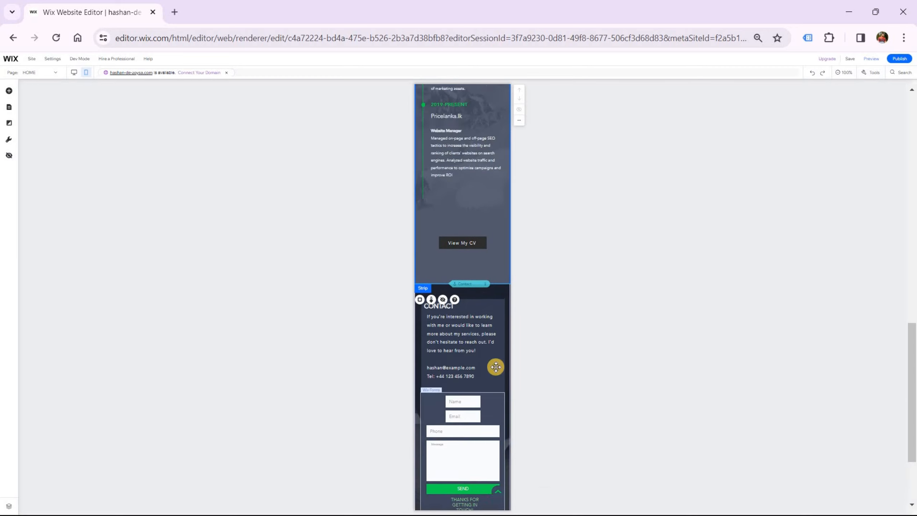
pyautogui.scroll(4, 496, 367)
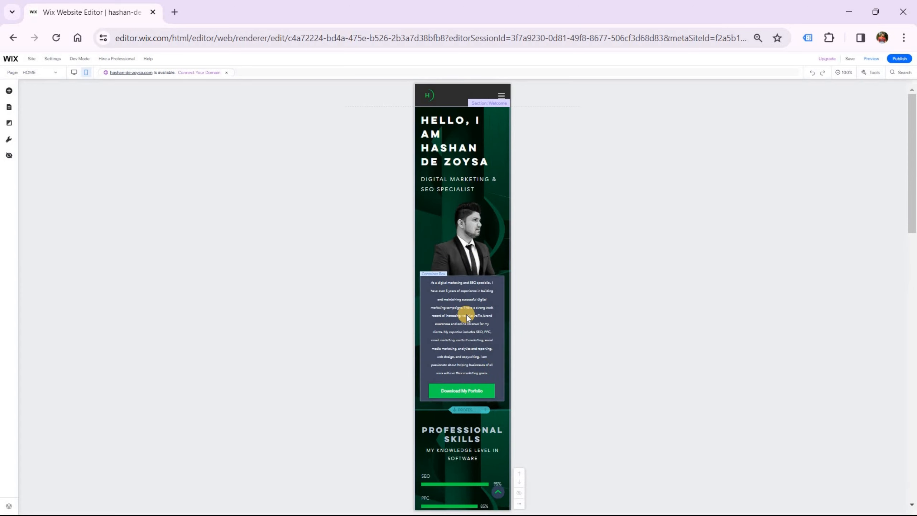
pyautogui.scroll(-20, 446, 300)
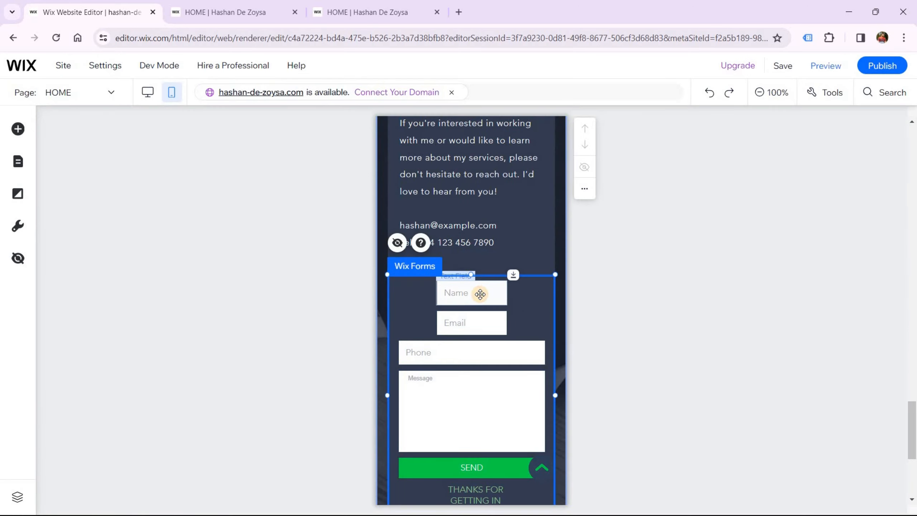
# Step: Place the Name and Email fields side by side in one row directly above the Phone field
pyautogui.moveTo(479, 293); pyautogui.dragTo(535, 324)
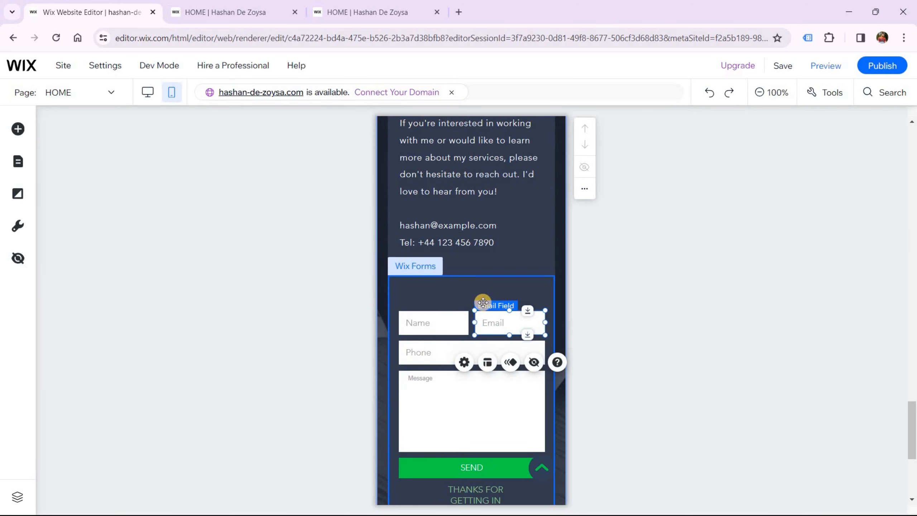
pyautogui.click(461, 297)
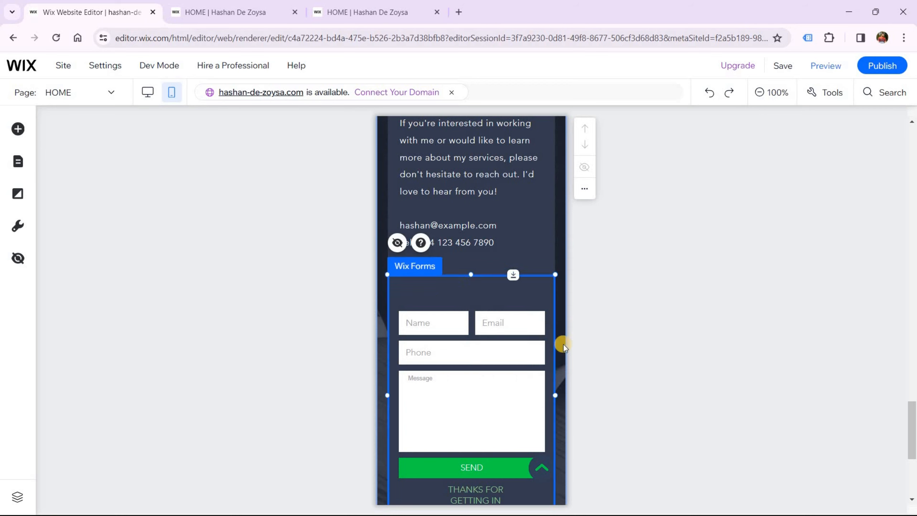
pyautogui.scroll(-3, 523, 332)
pyautogui.scroll(2, 442, 257)
# Step: Try to nudge the Name, Email and Phone fields and the Send button upward together within the contact form
pyautogui.click(507, 264)
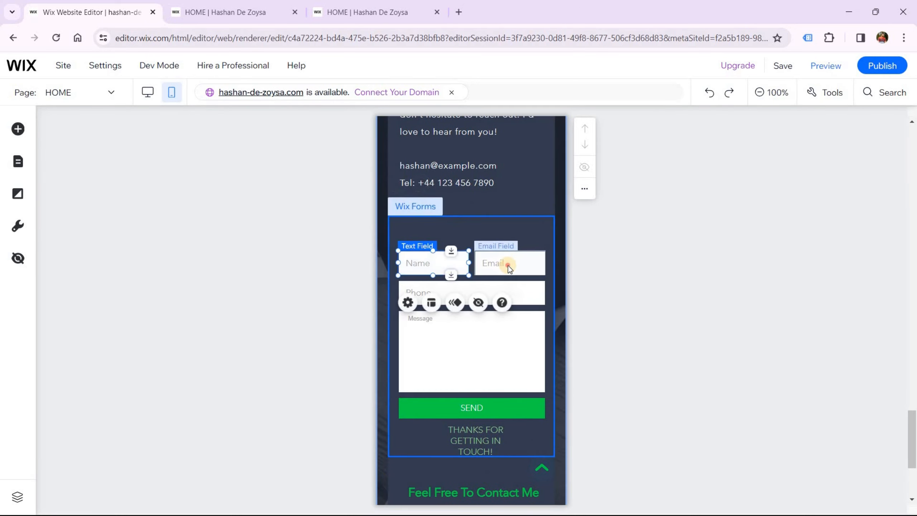
pyautogui.click(448, 290)
pyautogui.click(466, 408)
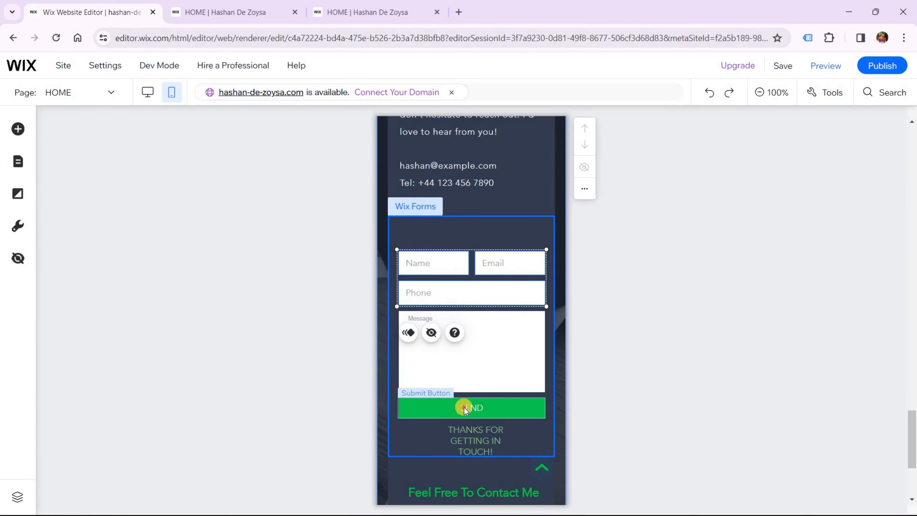
pyautogui.press('Up')
pyautogui.press('Up')
pyautogui.press('Up')
pyautogui.press('Up')
pyautogui.press('Up')
pyautogui.press('Up')
pyautogui.press('Up')
pyautogui.press('Up')
pyautogui.press('Up')
pyautogui.press('Up')
pyautogui.press('Up')
pyautogui.press('Up')
pyautogui.press('Up')
pyautogui.press('Up')
pyautogui.press('Up')
pyautogui.press('Up')
pyautogui.press('Up')
pyautogui.press('Up')
pyautogui.press('Up')
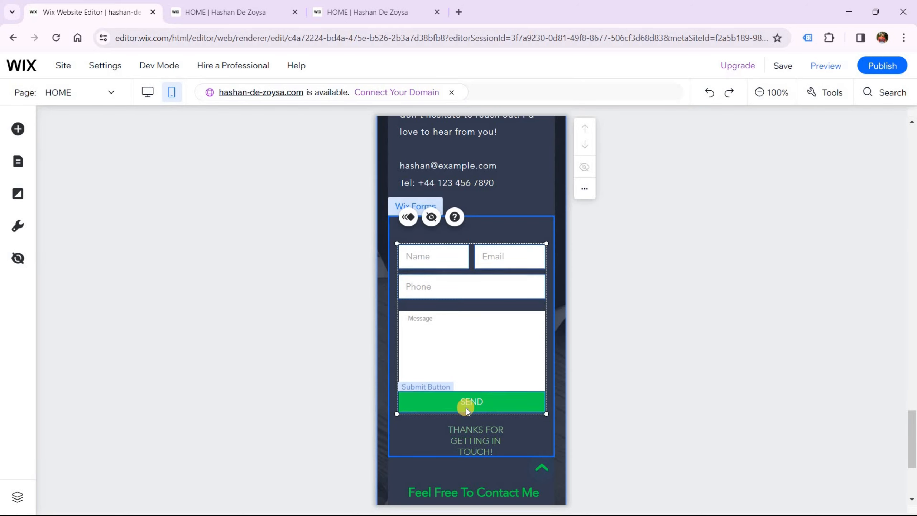
pyautogui.hotkey('ctrl', 'z')
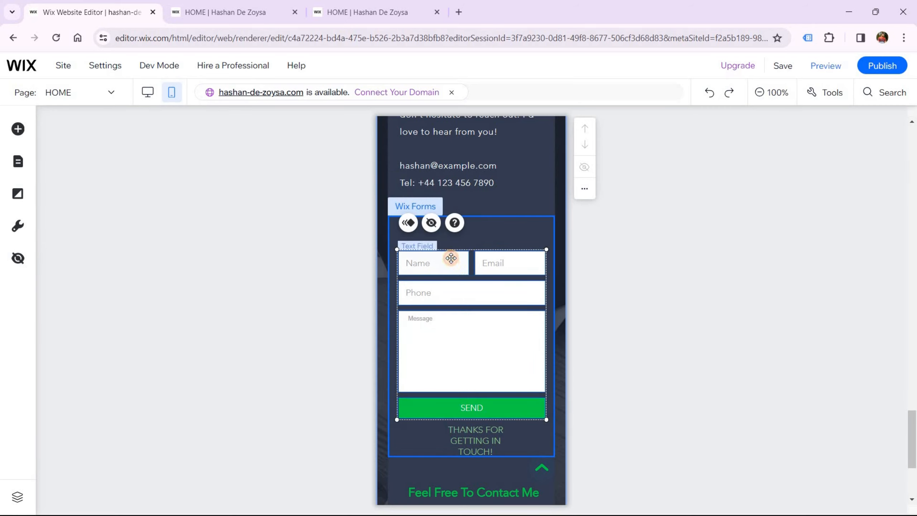
# Step: Move all the contact form's fields, including Message, and the Send button slightly up together
pyautogui.moveTo(451, 257); pyautogui.dragTo(452, 255)
pyautogui.scroll(-3, 501, 361)
pyautogui.scroll(9, 481, 303)
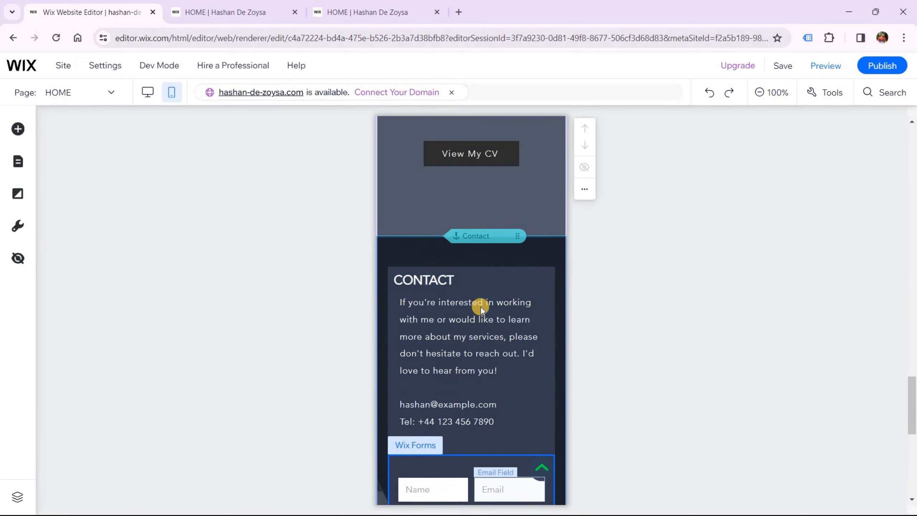
pyautogui.scroll(-10, 480, 307)
pyautogui.scroll(16, 469, 327)
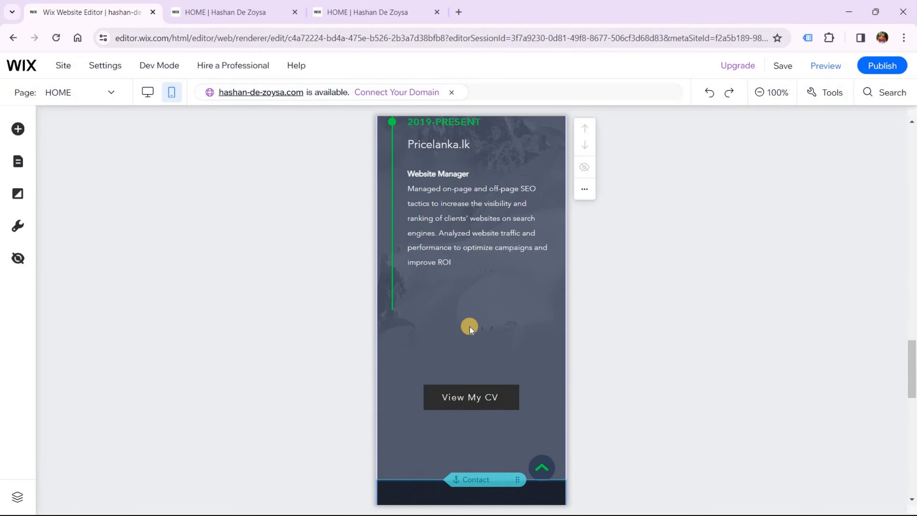
# Step: Publish the site and open the live page in new tabs, closing the old live-site tabs
pyautogui.scroll(15, 470, 327)
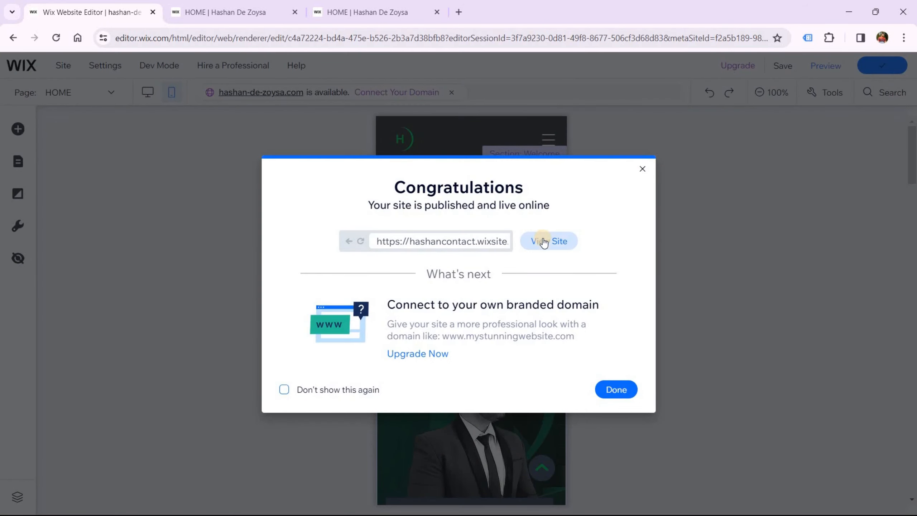
pyautogui.click(295, 11)
pyautogui.click(295, 12)
pyautogui.middleClick(539, 240)
pyautogui.click(278, 14)
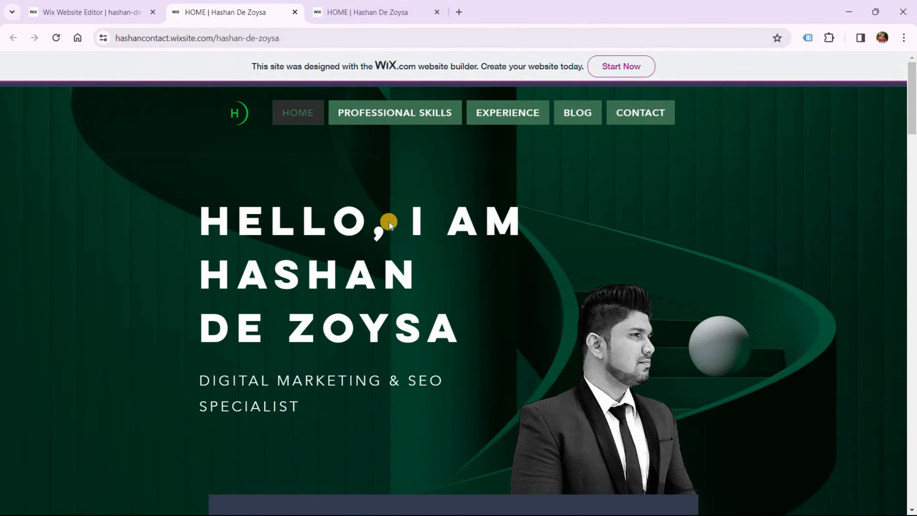
# Step: Check the published desktop page down through the Experience timeline
pyautogui.scroll(-8, 389, 221)
pyautogui.scroll(-18, 389, 221)
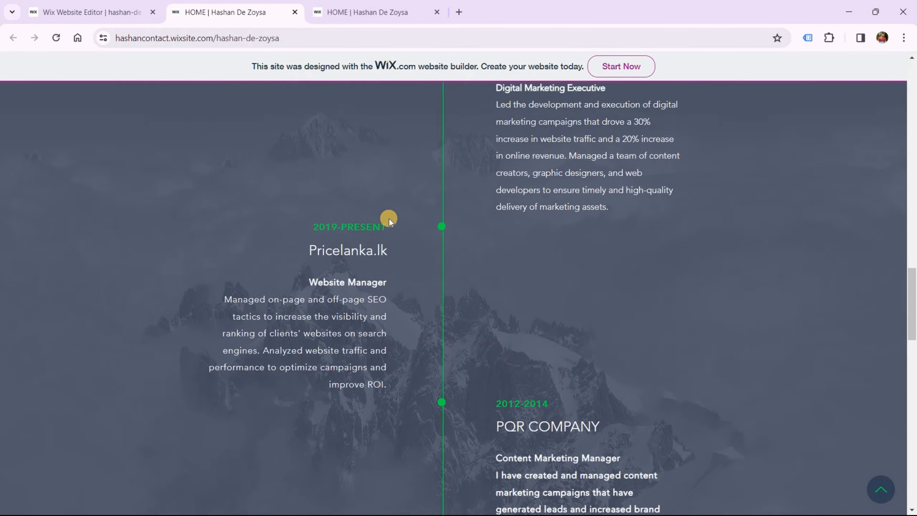
pyautogui.scroll(-4, 389, 218)
# Step: Show the live site's mobile version in the other tab using iPhone 14 Pro Max emulation, and close the developer tools
pyautogui.click(368, 12)
pyautogui.scroll(-6, 364, 197)
pyautogui.scroll(-5, 364, 196)
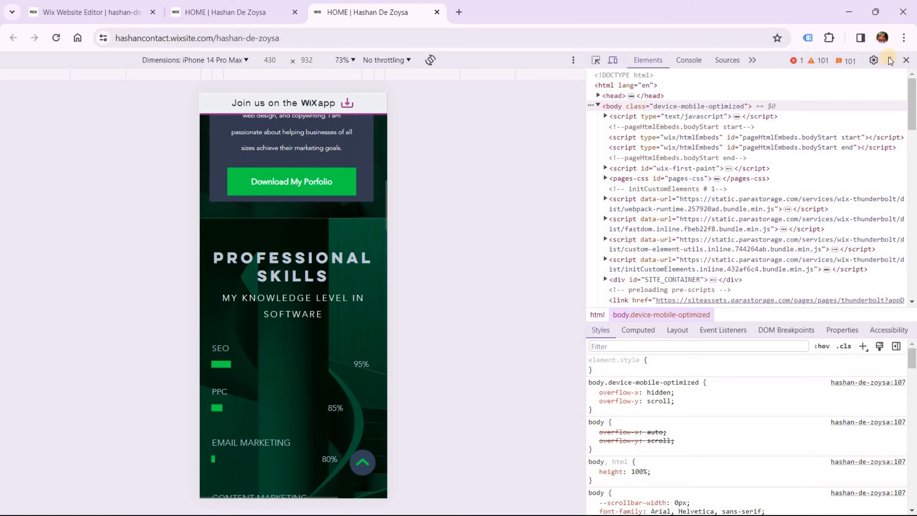
pyautogui.press('F12')
# Step: Examine the published mobile page from the skill bars through the Experience timeline to the Contact form and social icons
pyautogui.scroll(-10, 404, 302)
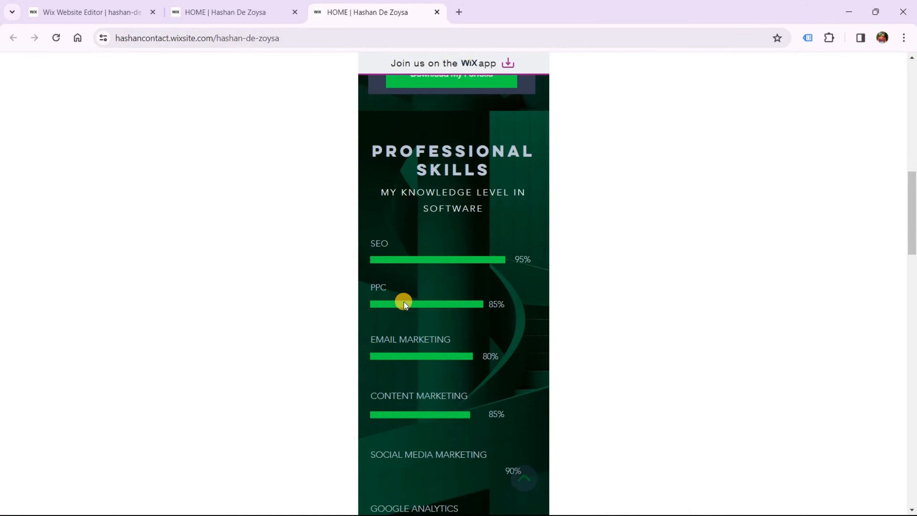
pyautogui.scroll(-12, 404, 302)
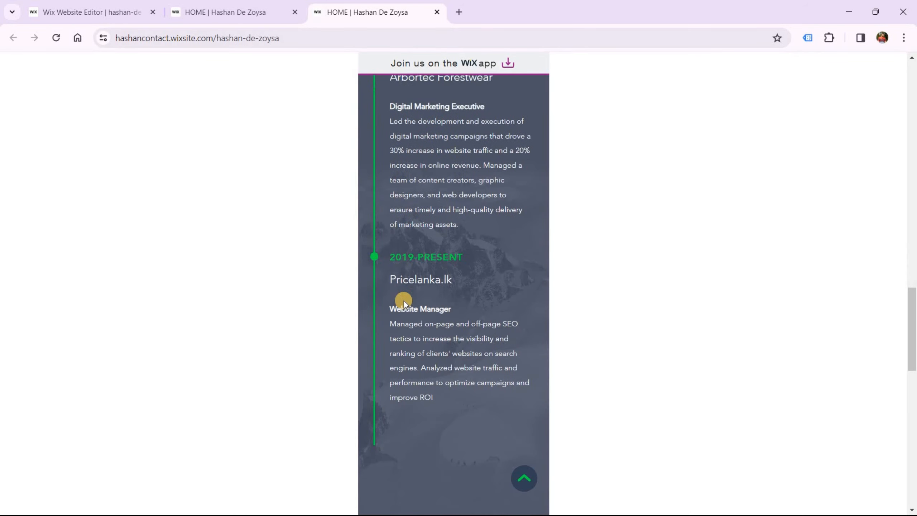
pyautogui.scroll(-12, 404, 301)
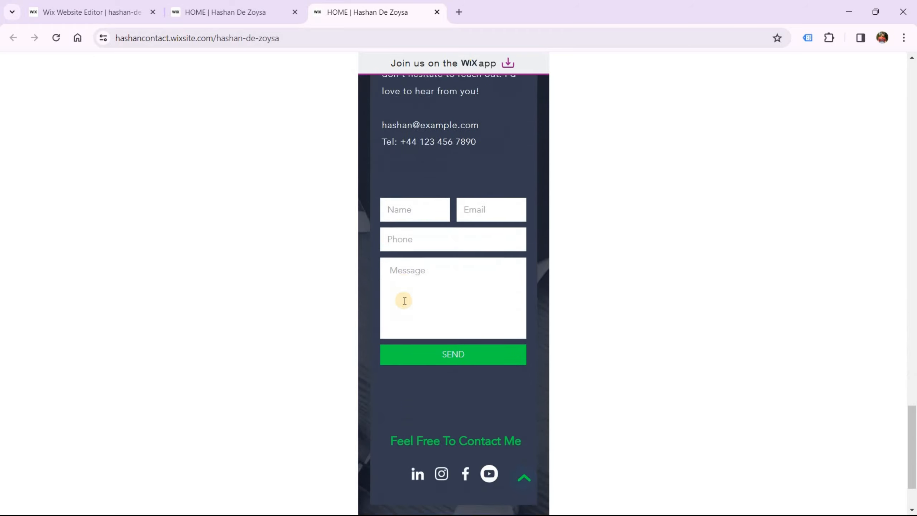
pyautogui.scroll(5, 441, 351)
pyautogui.scroll(-3, 440, 350)
pyautogui.scroll(5, 440, 350)
pyautogui.scroll(-3, 527, 470)
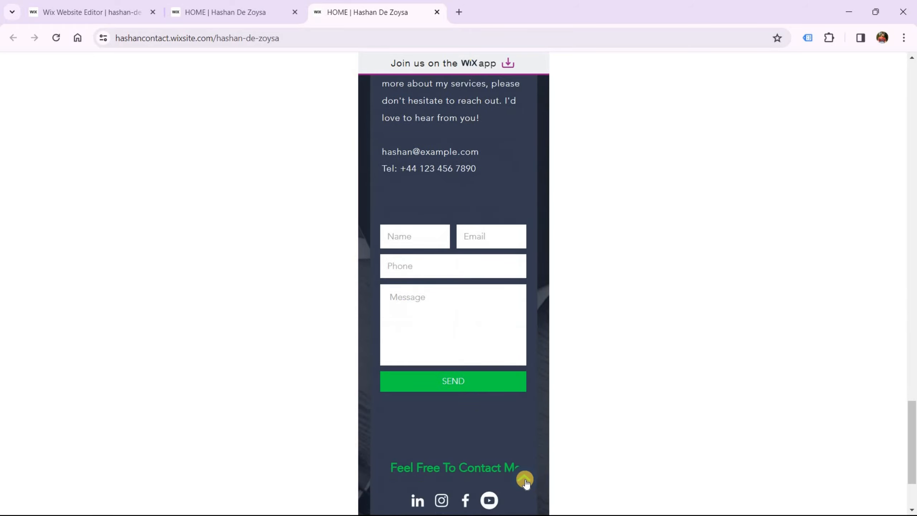